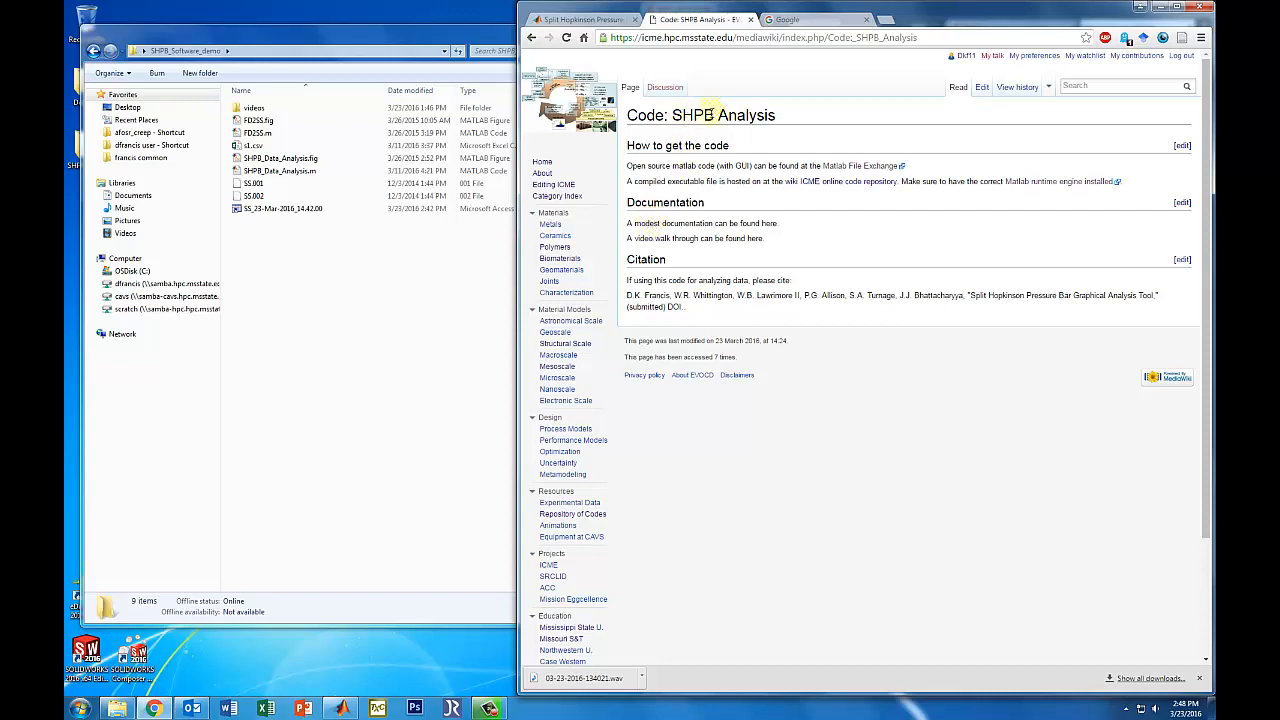
Step: View the tool's MathWorks File Exchange page and search Google for "shpb matlab"
{"action": "left_click", "coordinate": [588, 19]}
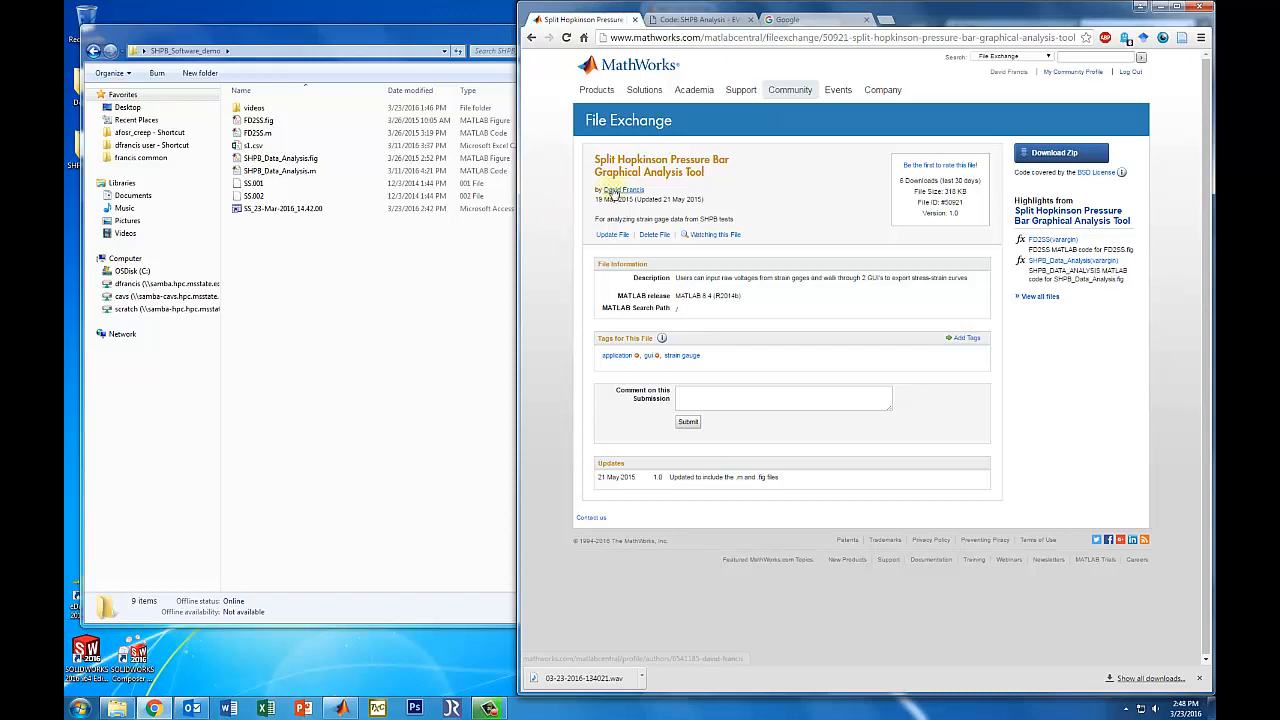
{"action": "left_click", "coordinate": [787, 19]}
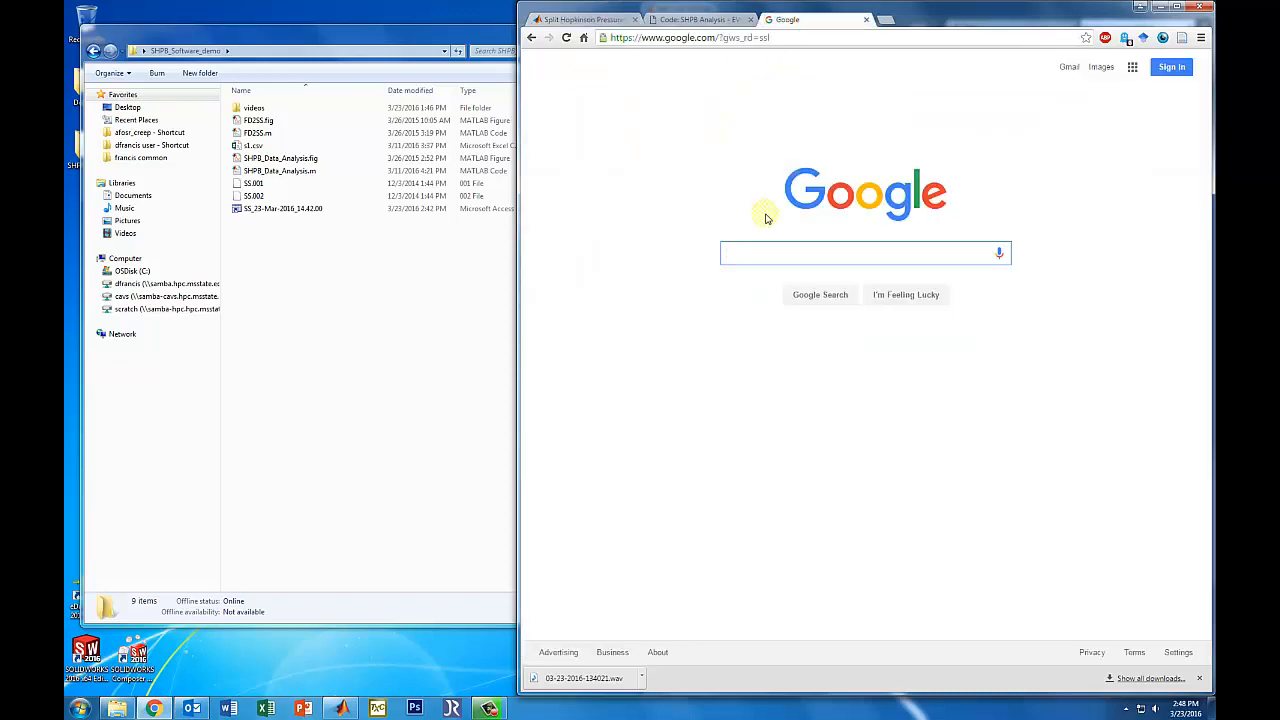
{"action": "type", "text": "shp"}
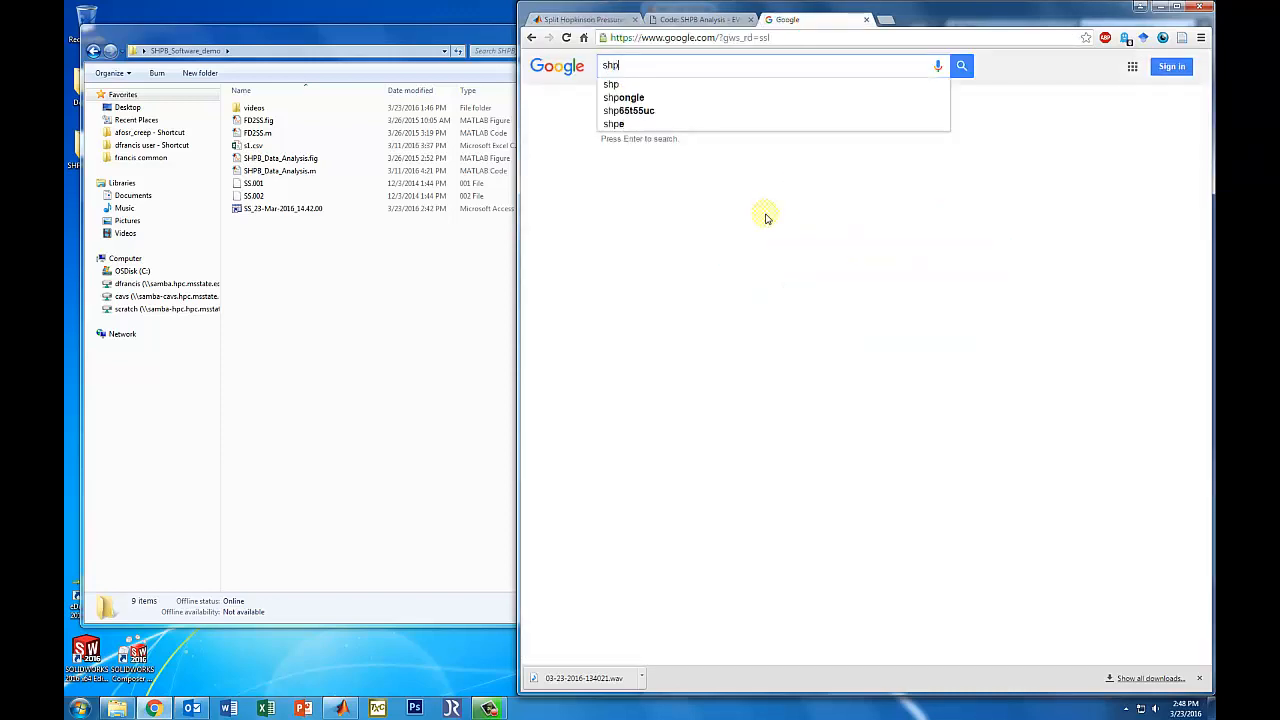
{"action": "type", "text": "b matlab"}
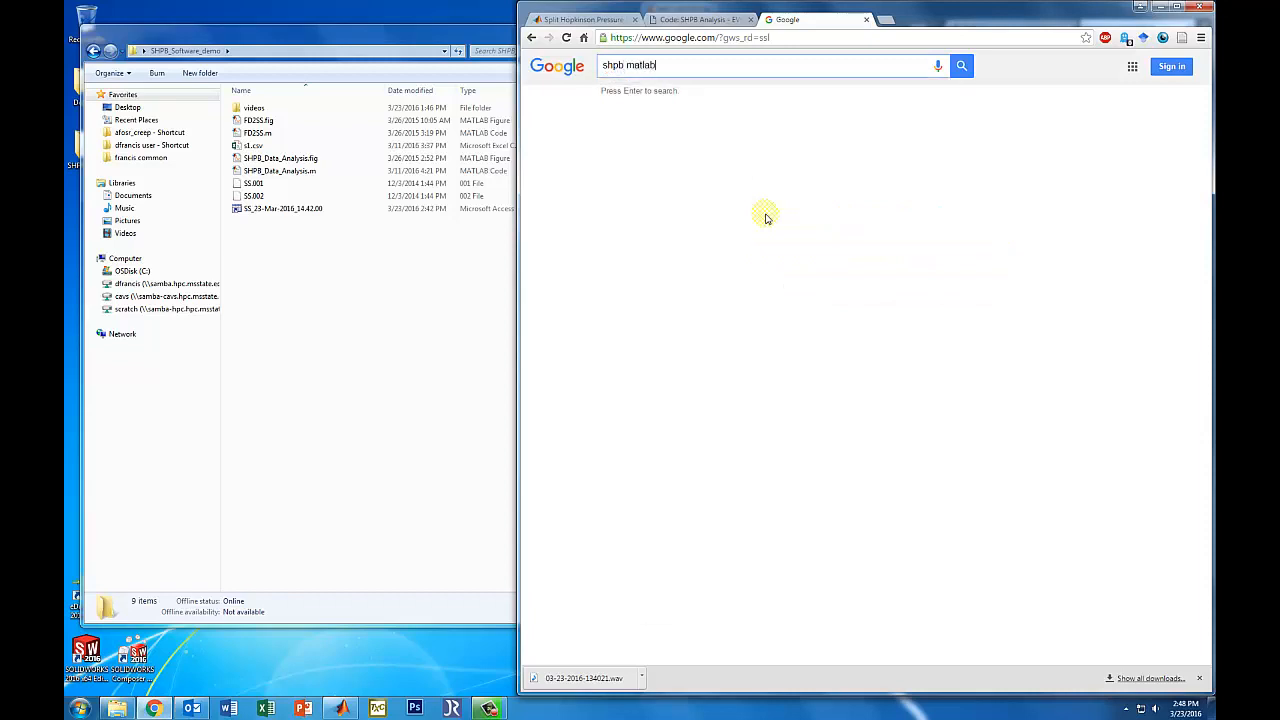
{"action": "key", "text": "Return"}
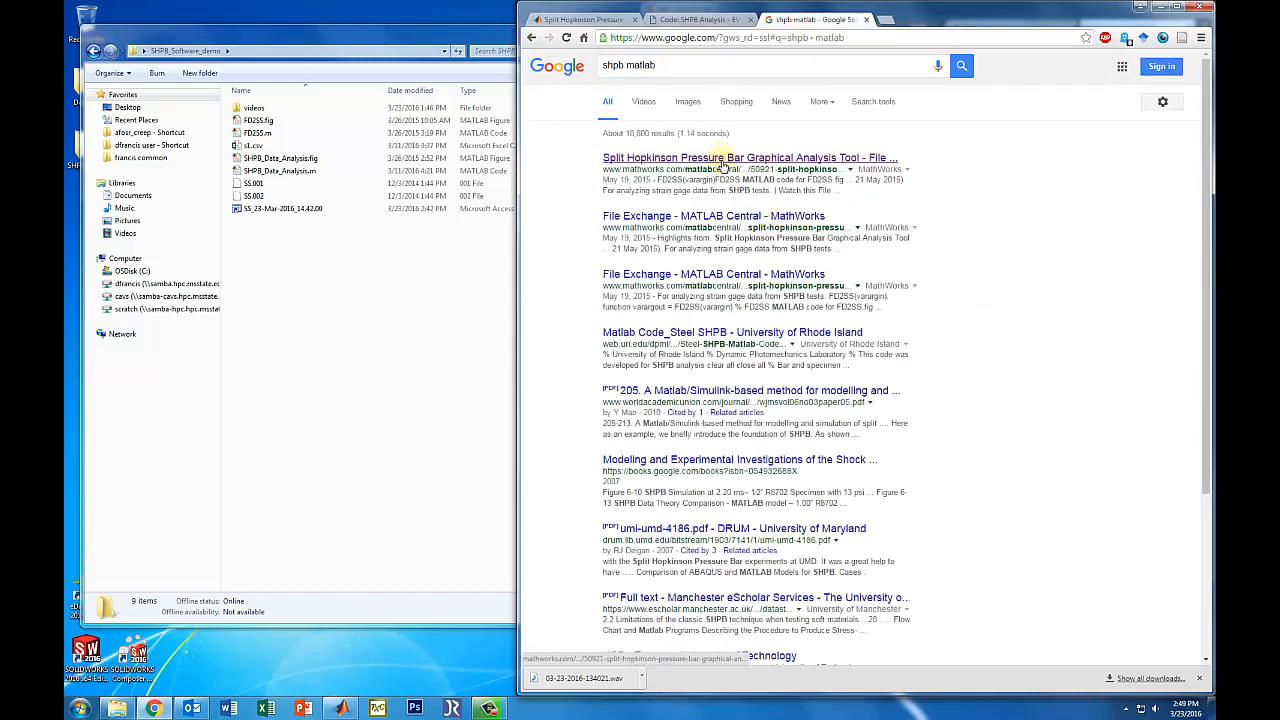
{"action": "left_click", "coordinate": [866, 19]}
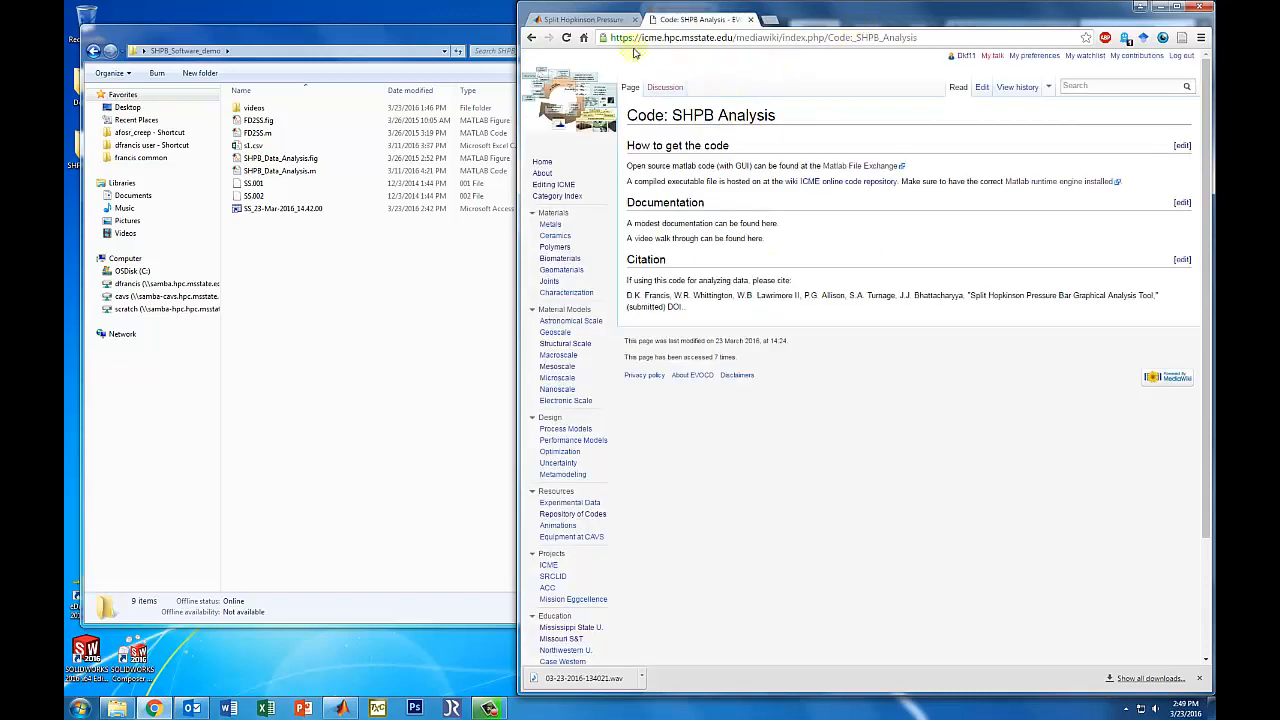
{"action": "left_click", "coordinate": [604, 20]}
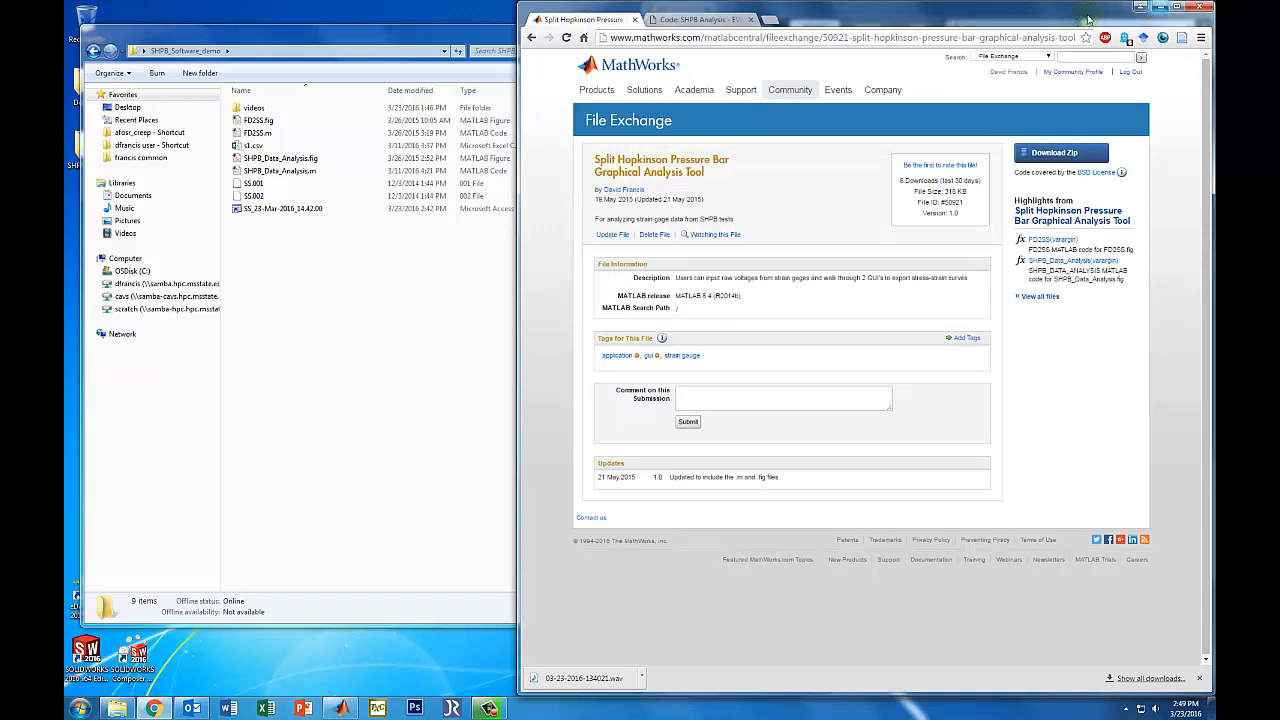
Step: Switch to MATLAB and examine the FD2SS and SHPB_Data_Analysis .fig and .m file pairs in the current folder
{"action": "left_click", "coordinate": [1161, 11]}
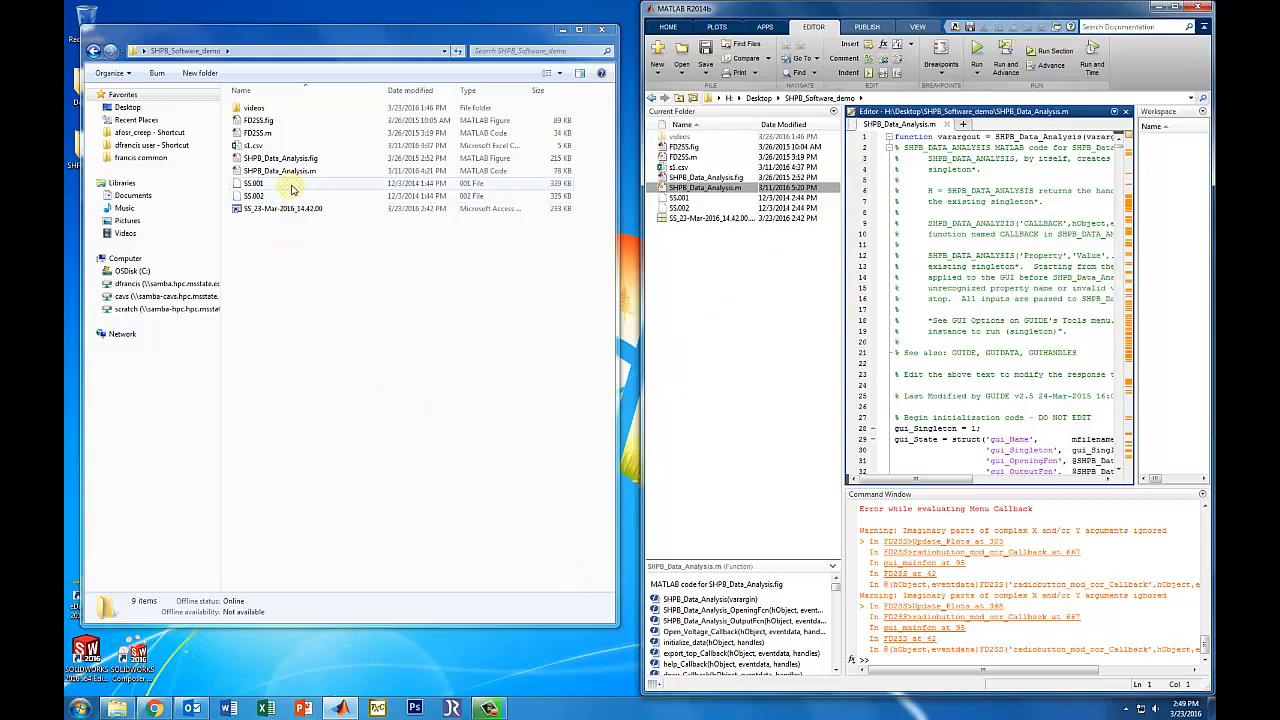
{"action": "left_click", "coordinate": [724, 250]}
{"action": "left_click", "coordinate": [706, 150]}
{"action": "left_click", "coordinate": [704, 158], "text": "shift"}
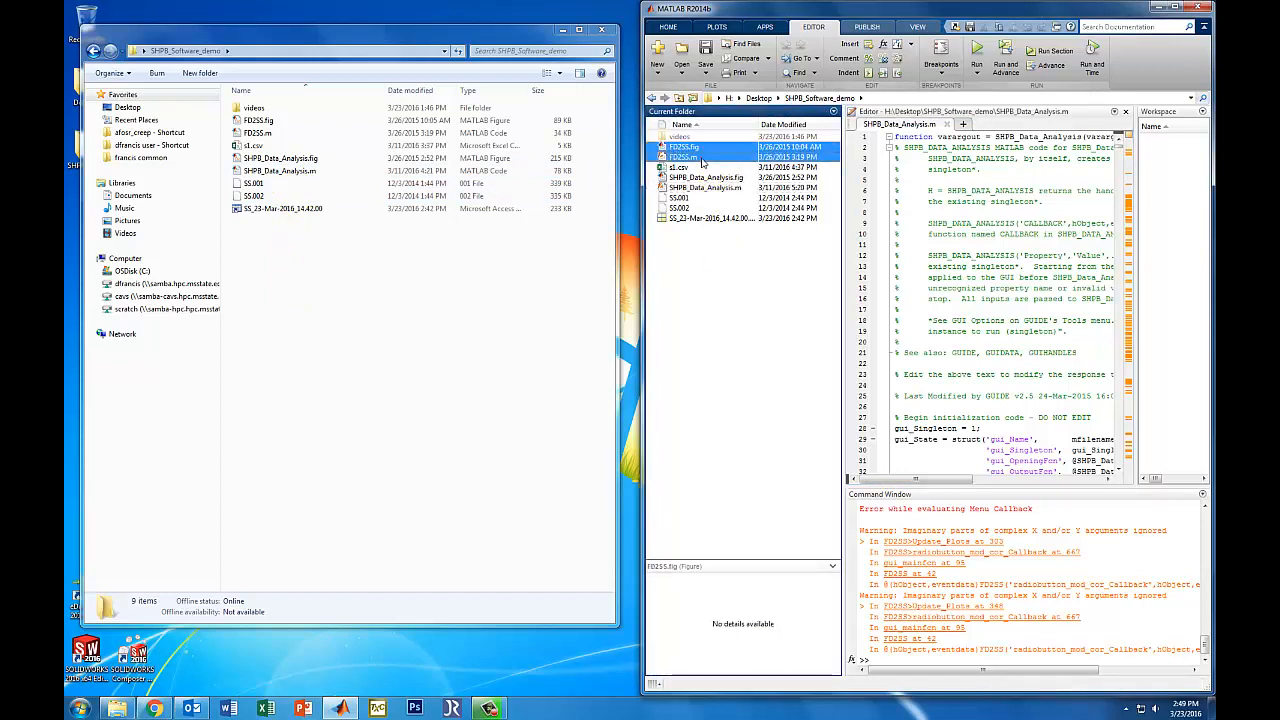
{"action": "mouse_move", "coordinate": [704, 158]}
{"action": "left_mouse_down"}
{"action": "mouse_move", "coordinate": [672, 150]}
{"action": "mouse_move", "coordinate": [695, 157]}
{"action": "left_mouse_up"}
{"action": "left_click", "coordinate": [704, 238]}
{"action": "left_click", "coordinate": [698, 150]}
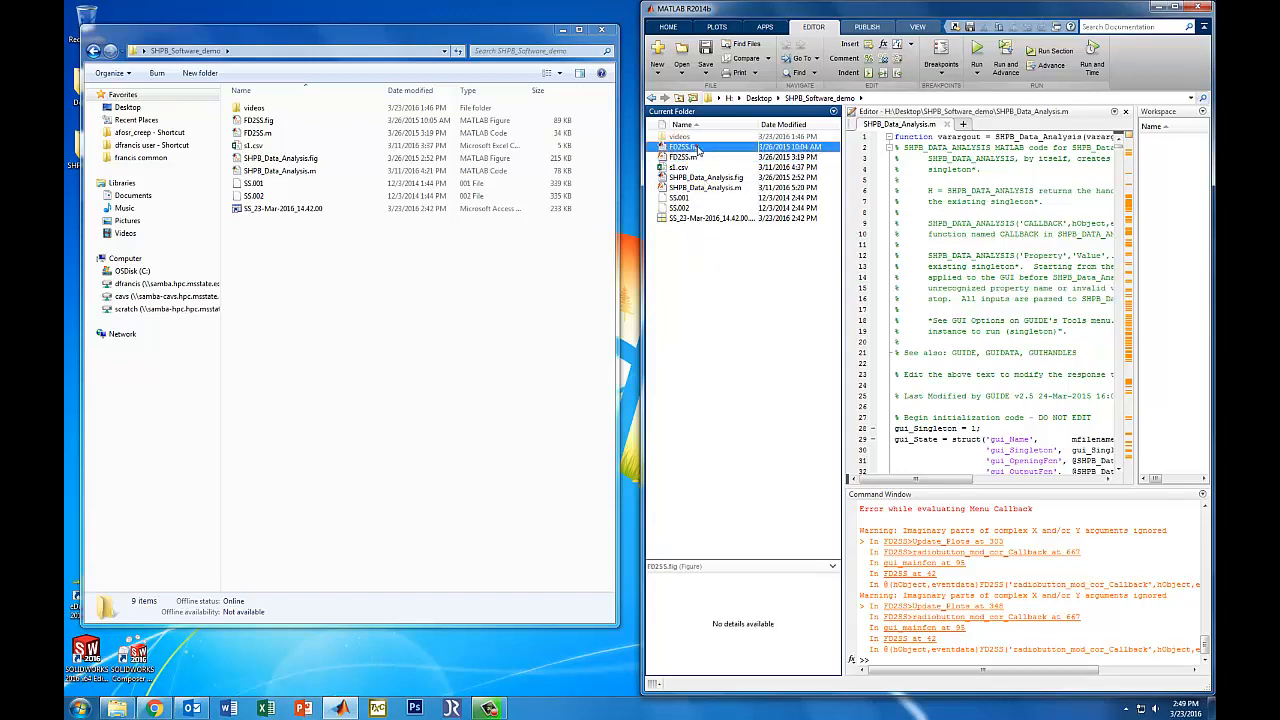
{"action": "left_click", "coordinate": [700, 158]}
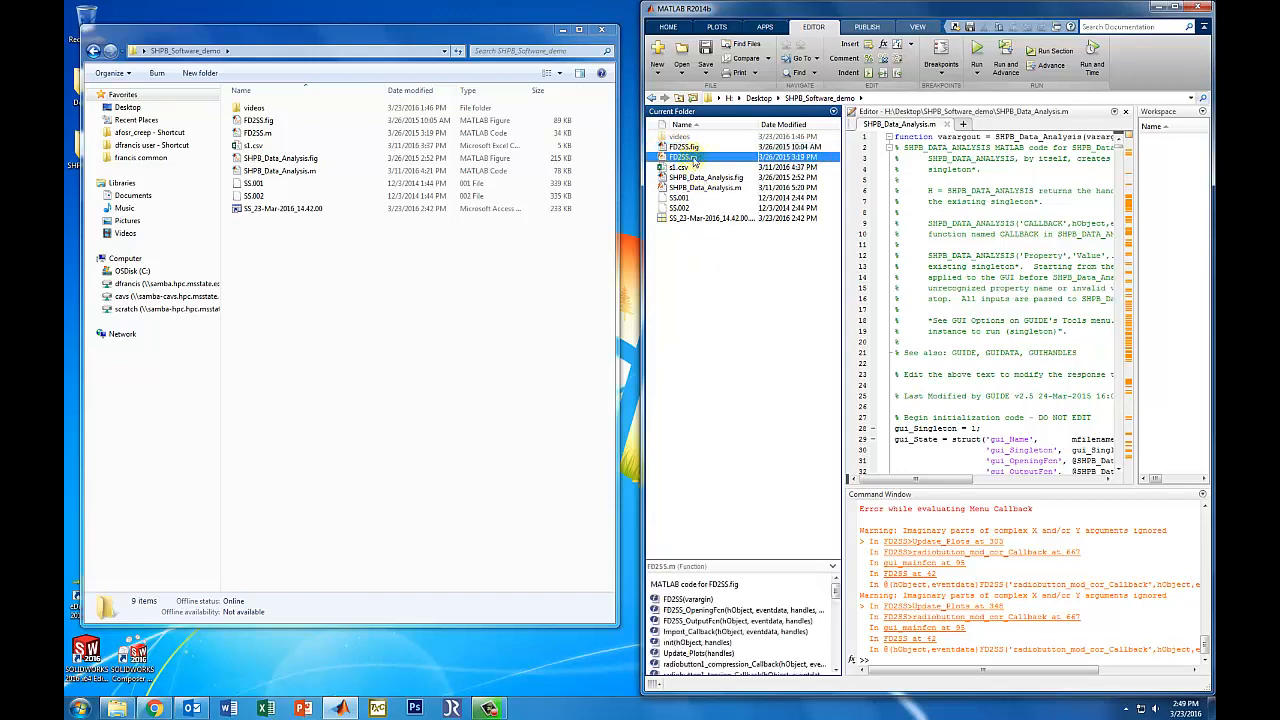
{"action": "left_click", "coordinate": [700, 187]}
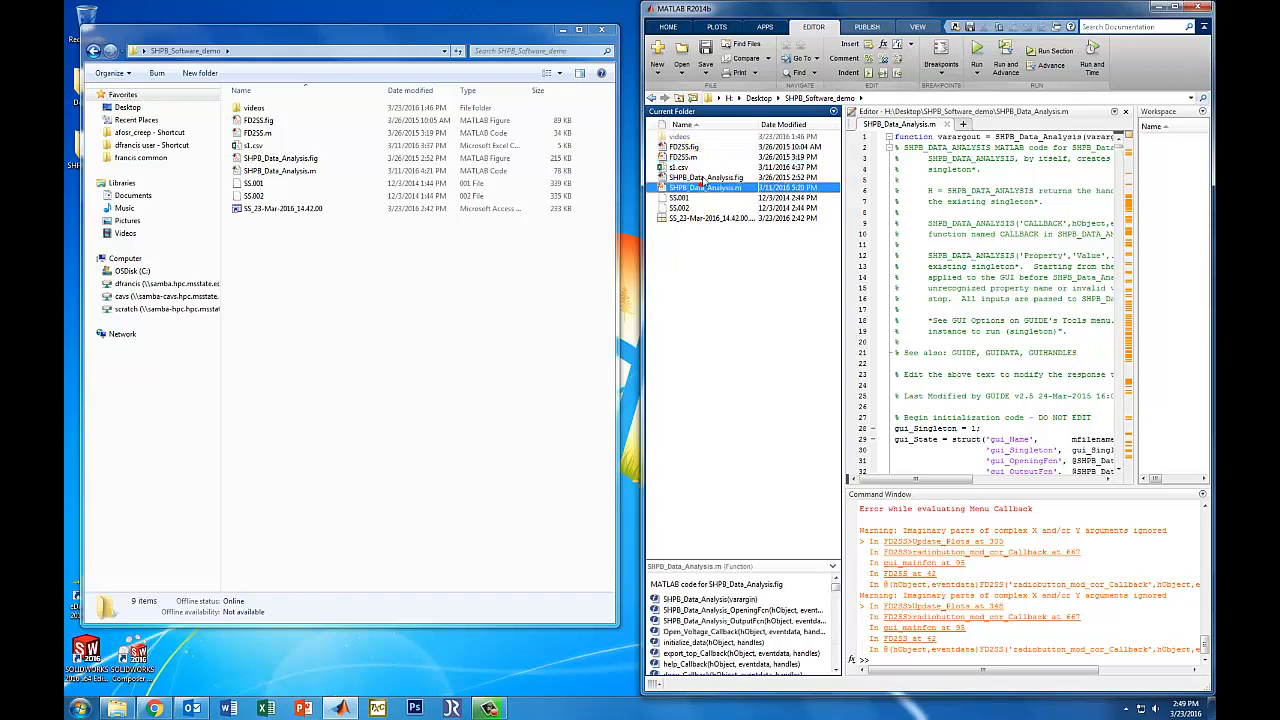
{"action": "left_click", "coordinate": [700, 177], "text": "shift"}
{"action": "left_click", "coordinate": [702, 251]}
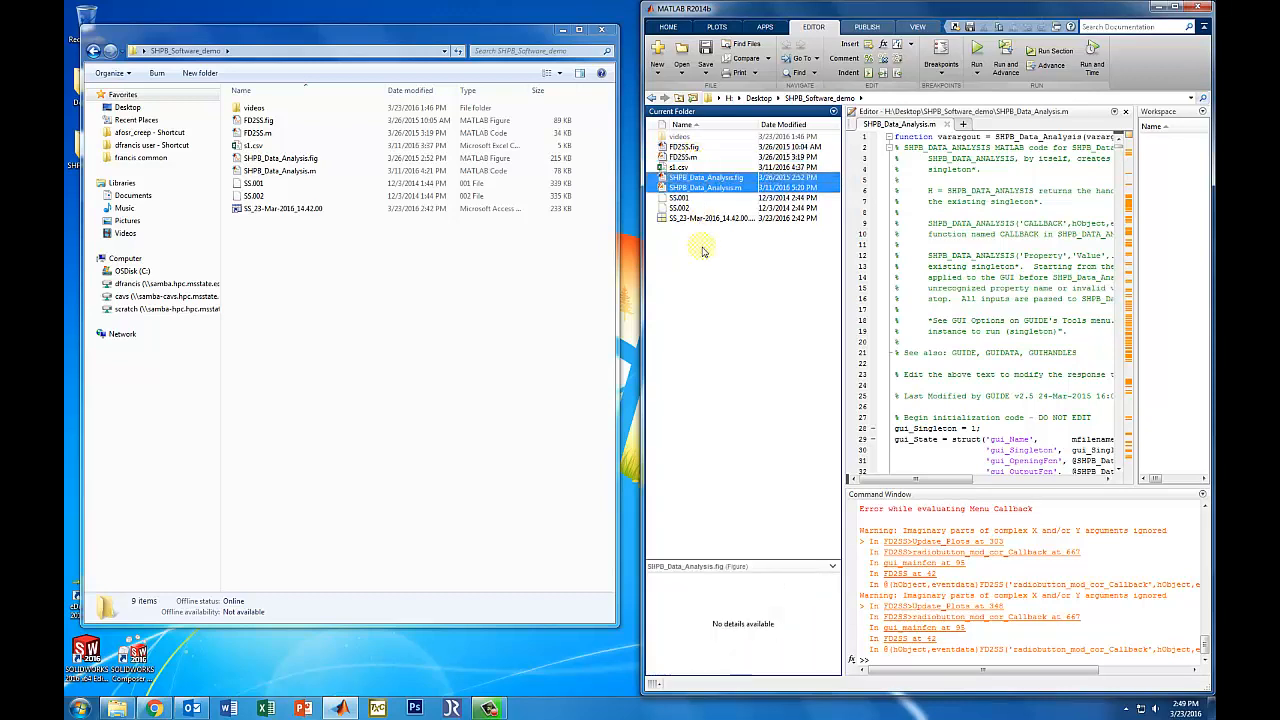
{"action": "left_click", "coordinate": [729, 245]}
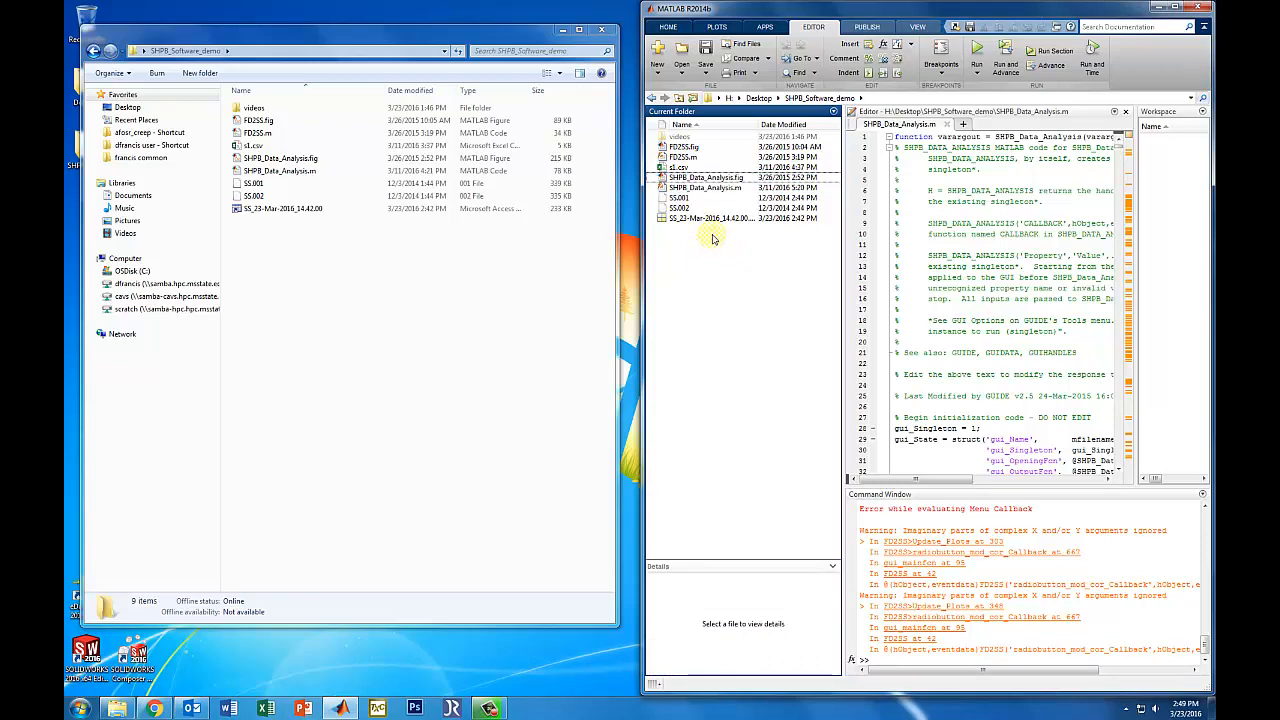
Step: Run SHPB_Data_Analysis.m from the current folder and reposition its window over the desktop
{"action": "left_click", "coordinate": [722, 193]}
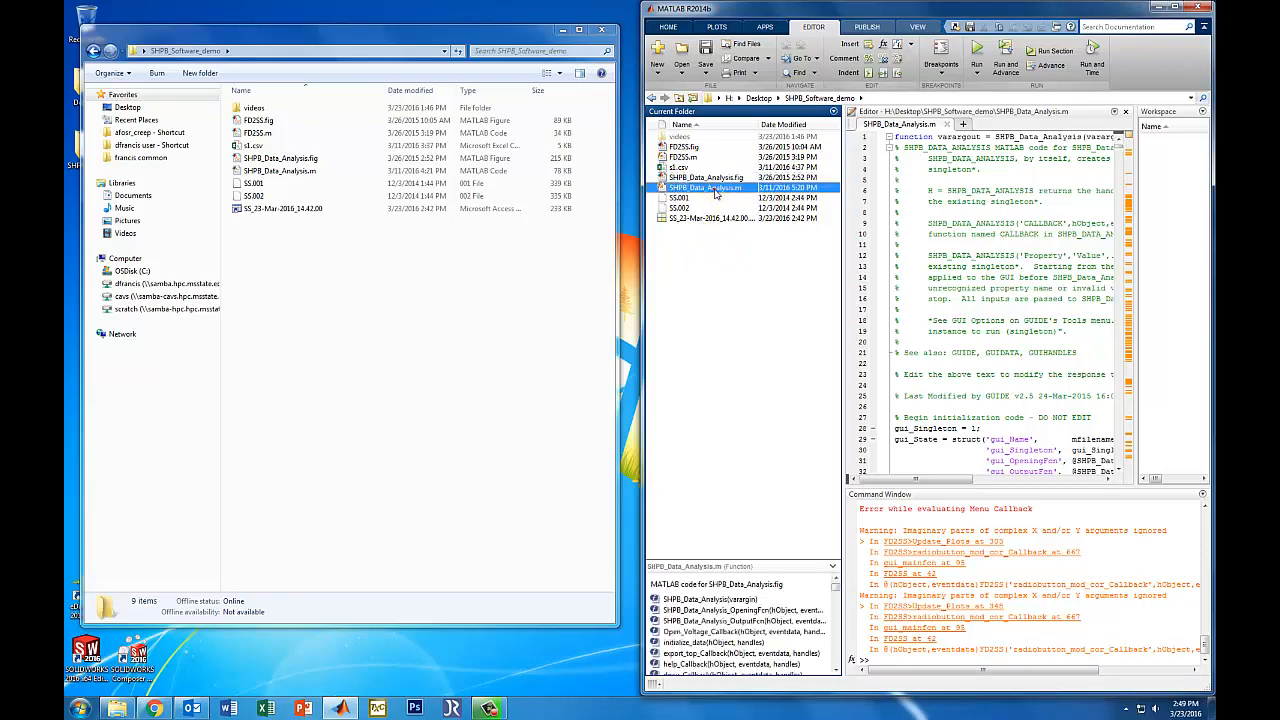
{"action": "right_click", "coordinate": [722, 193]}
{"action": "left_click", "coordinate": [745, 225]}
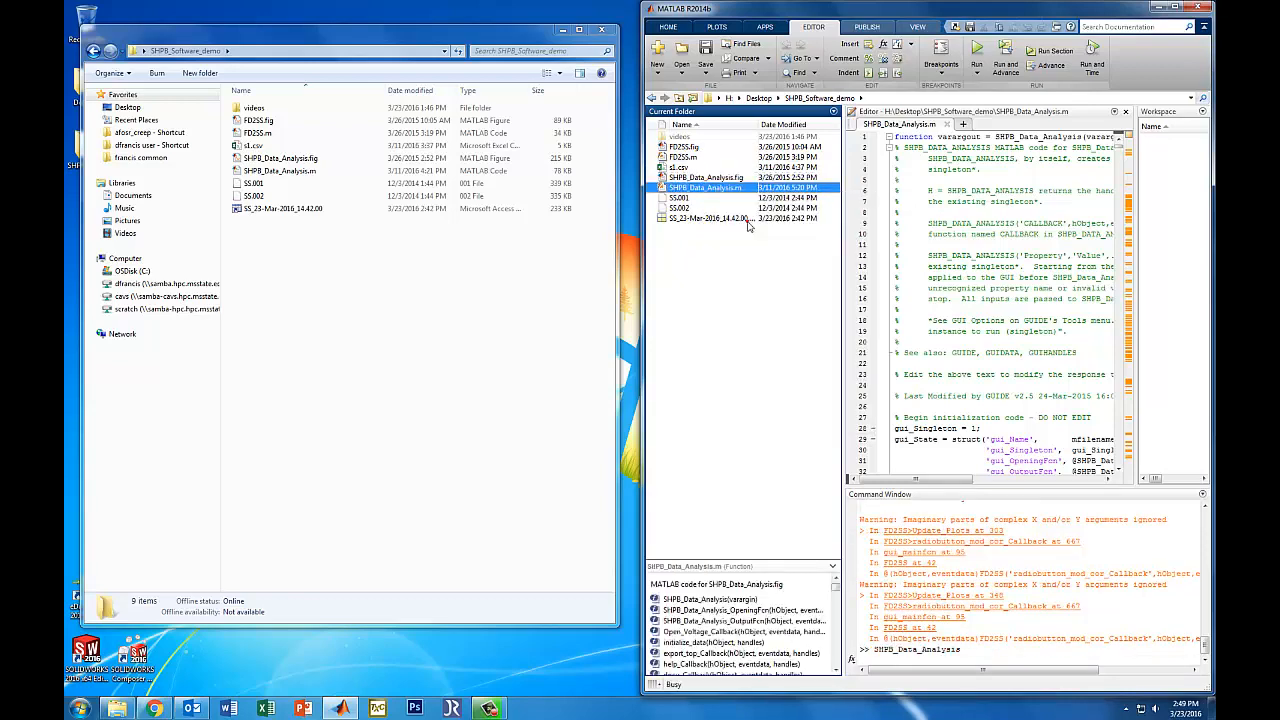
{"action": "left_click_drag", "start_coordinate": [739, 206], "coordinate": [640, 116]}
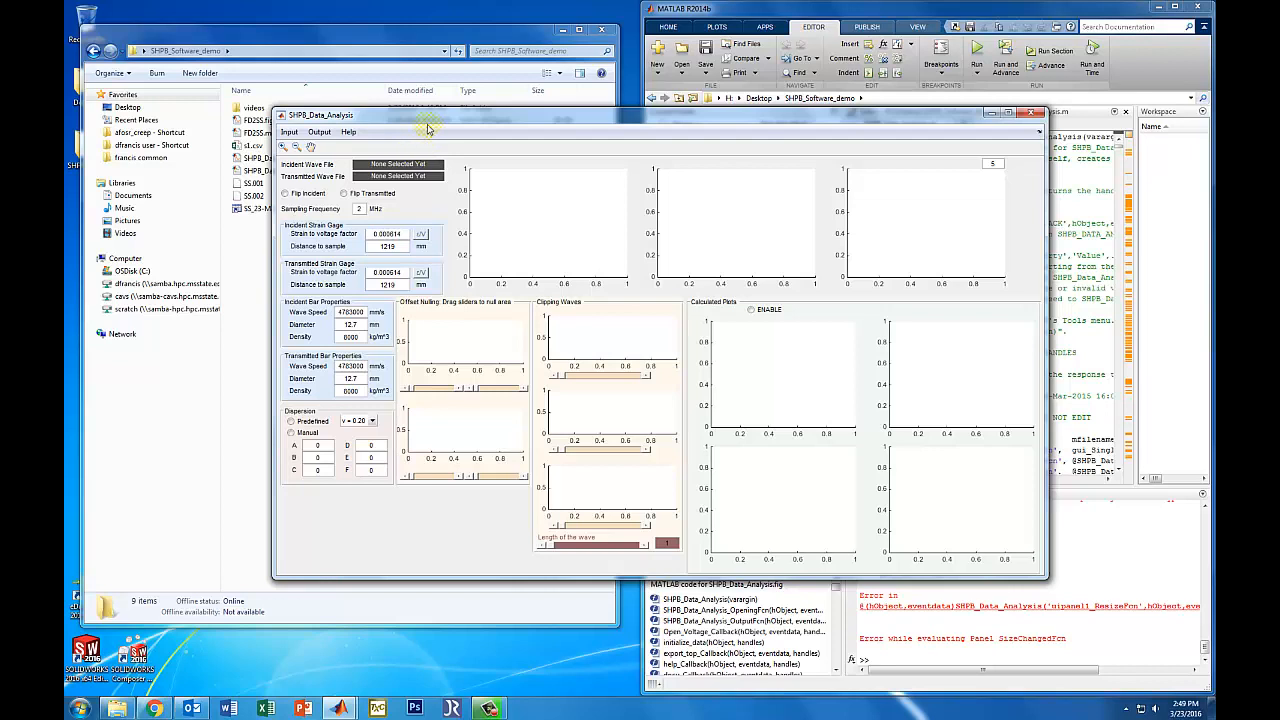
{"action": "left_click_drag", "start_coordinate": [350, 121], "coordinate": [350, 118]}
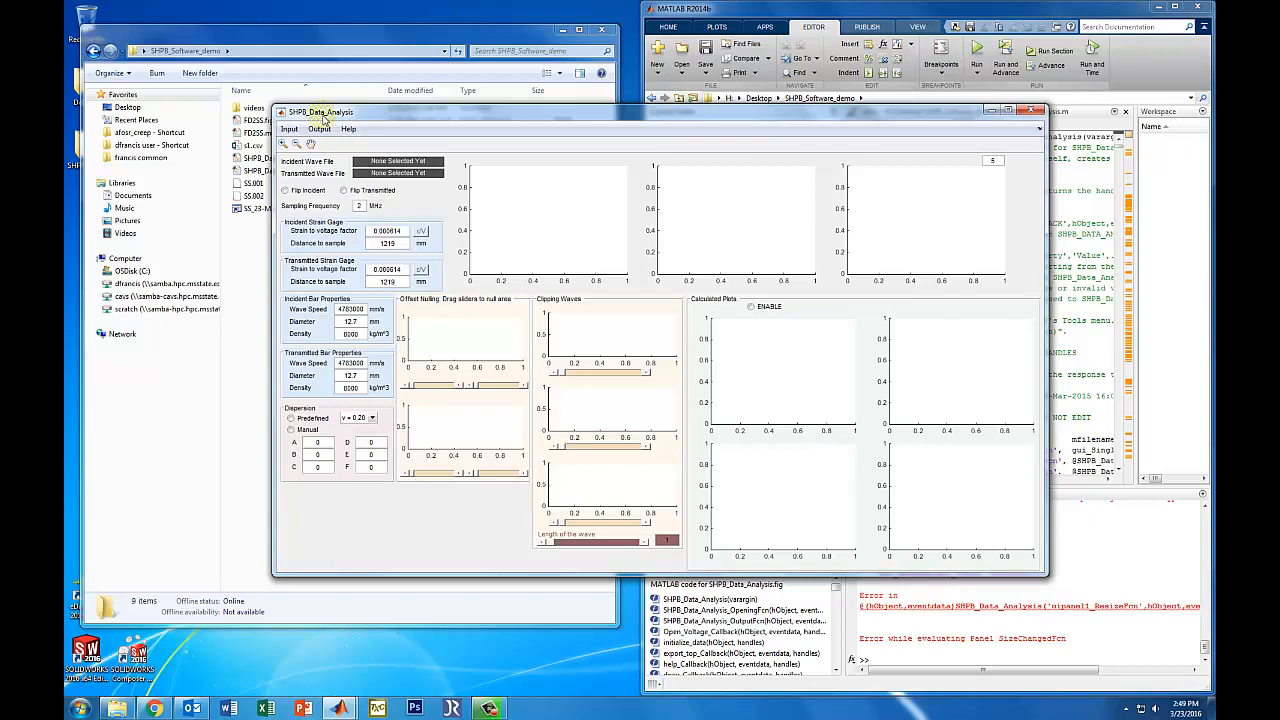
Step: Import s1.csv as the voltage file for the incident and transmitted waves
{"action": "left_click", "coordinate": [289, 129]}
{"action": "left_click", "coordinate": [309, 145]}
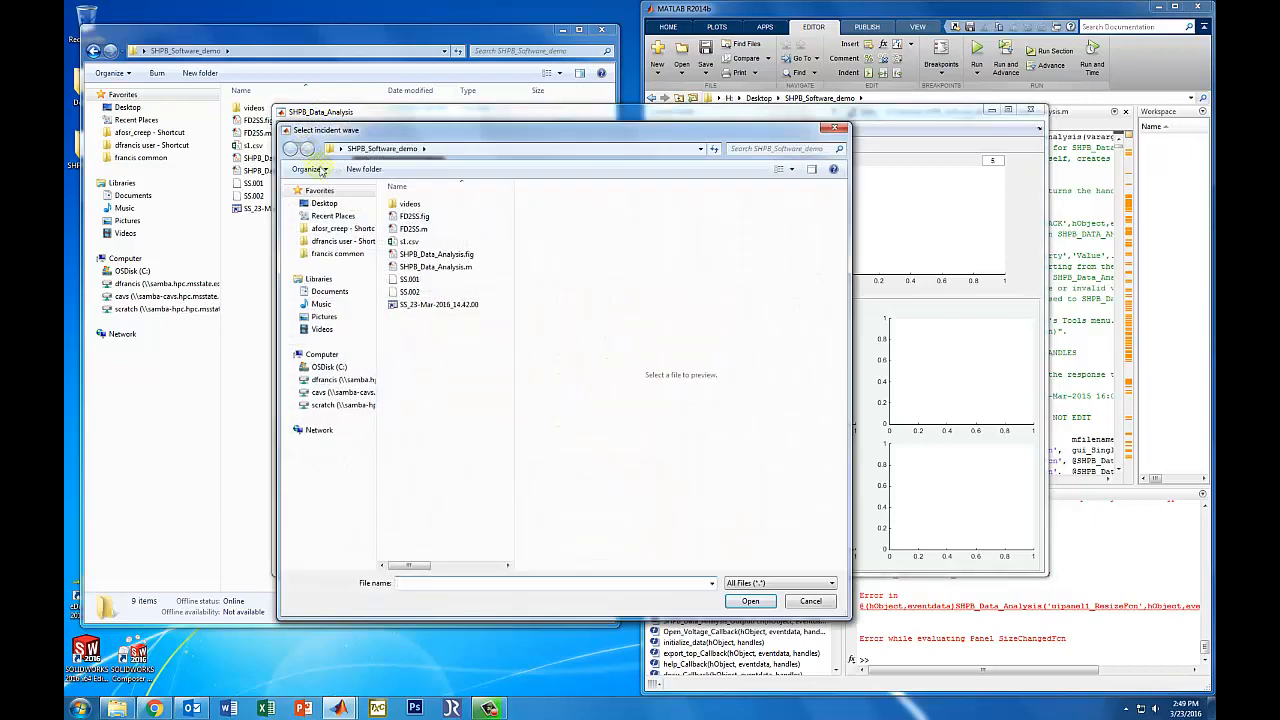
{"action": "left_click", "coordinate": [408, 241]}
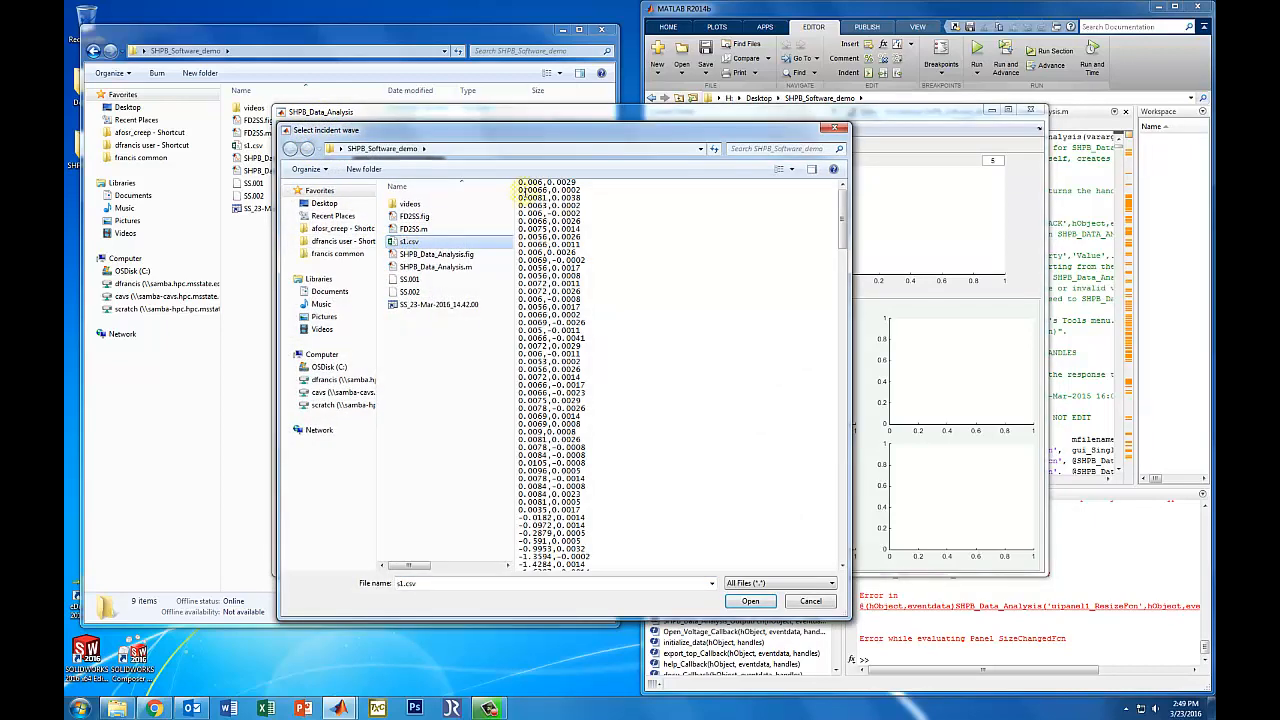
{"action": "left_click", "coordinate": [740, 601]}
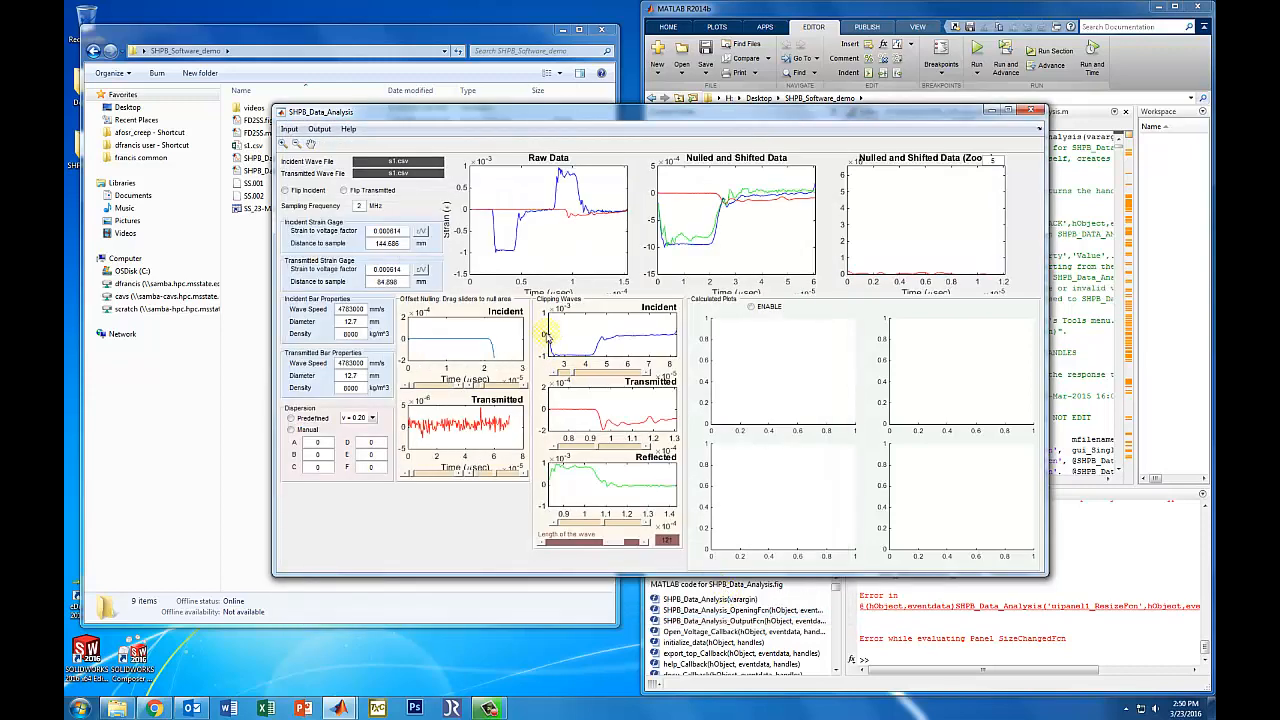
Step: Import voltage files with SS.001 as the incident wave and SS.002 as the transmitted wave
{"action": "left_click", "coordinate": [291, 133]}
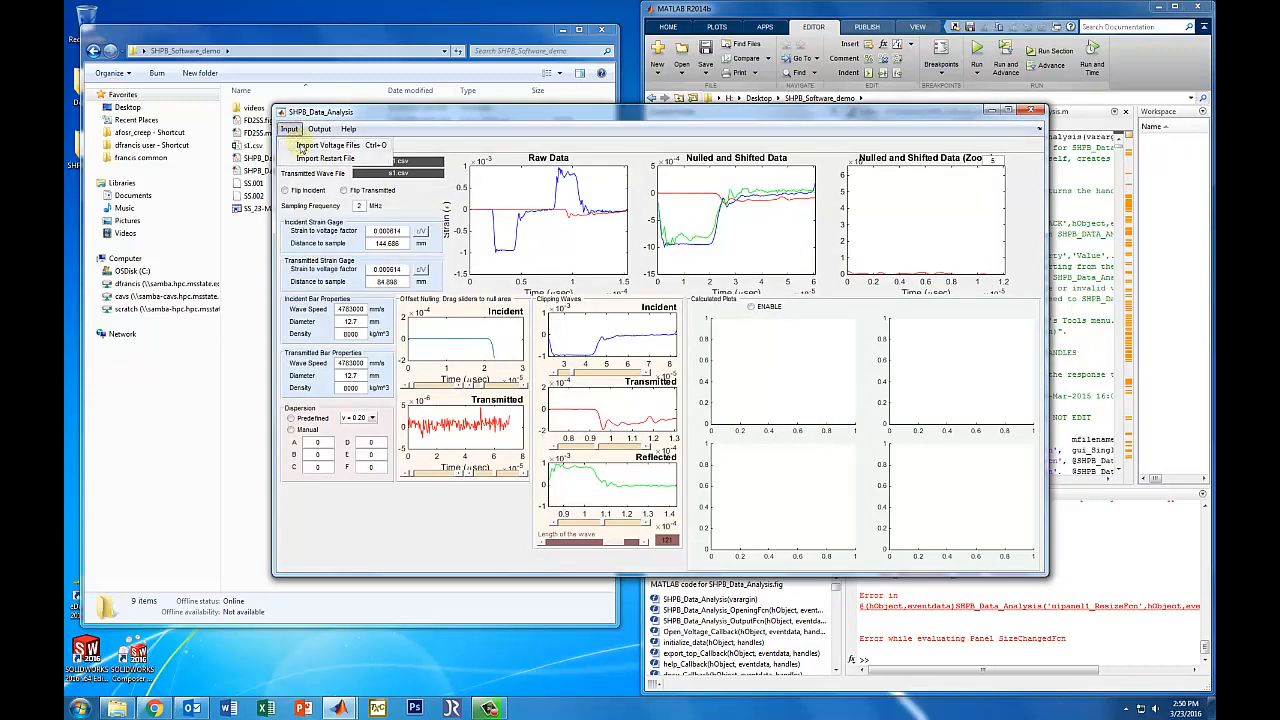
{"action": "left_click", "coordinate": [301, 146]}
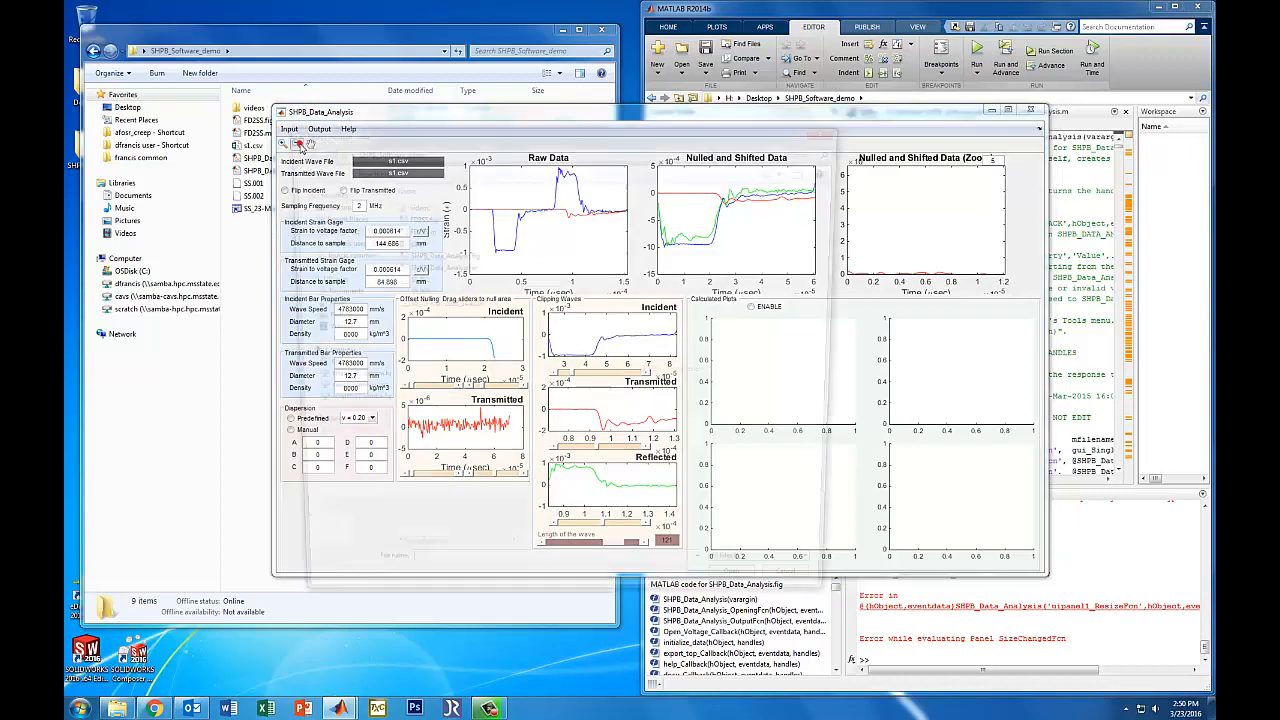
{"action": "left_click", "coordinate": [421, 282]}
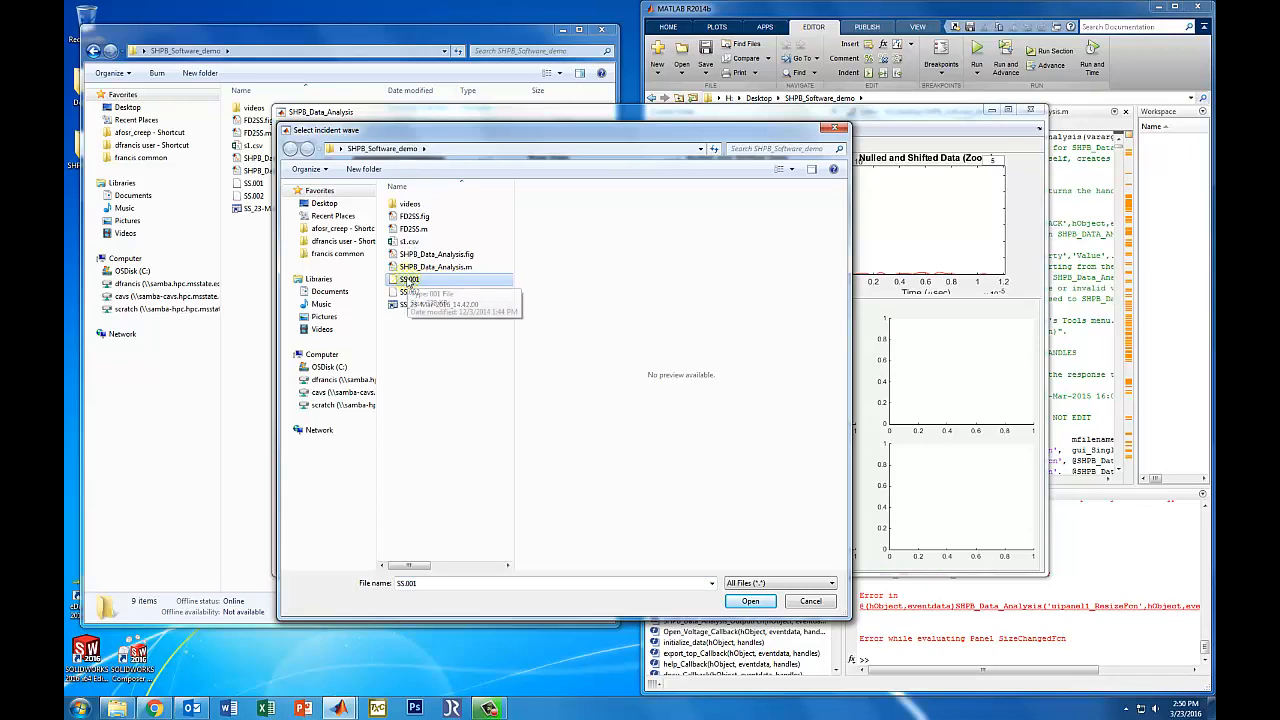
{"action": "left_click", "coordinate": [750, 601]}
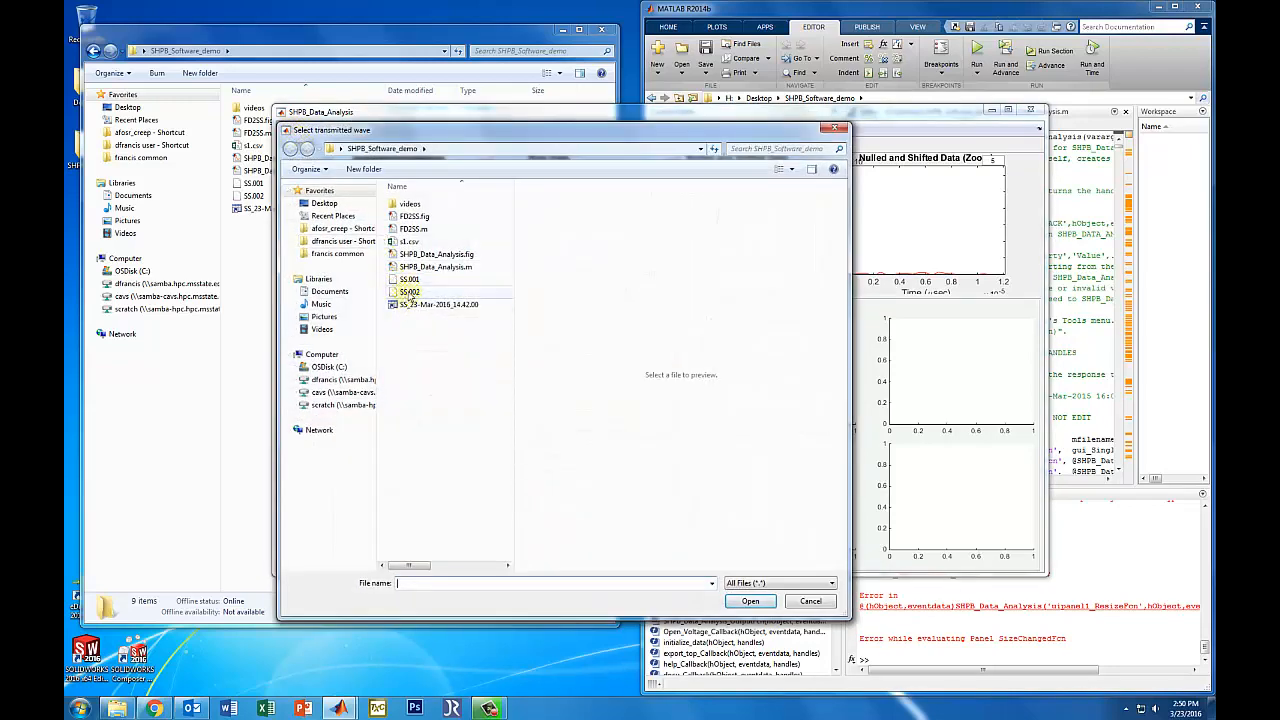
{"action": "left_click", "coordinate": [409, 294]}
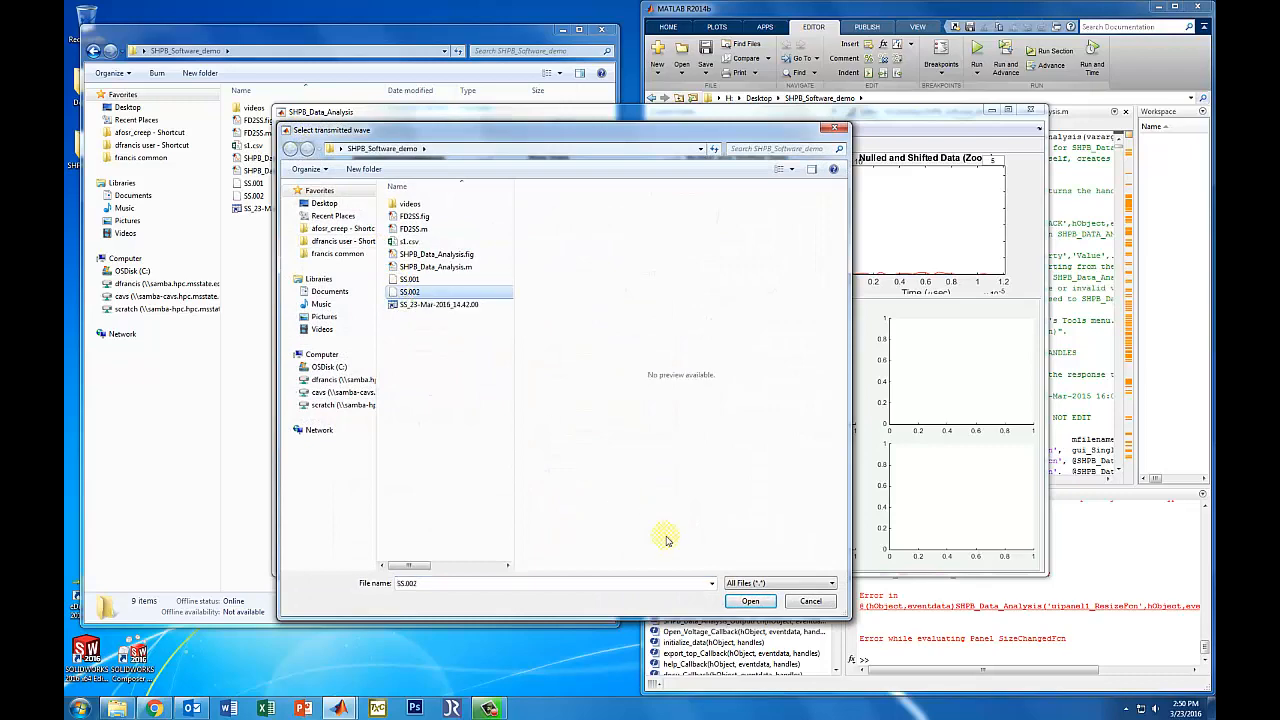
{"action": "left_click", "coordinate": [750, 601]}
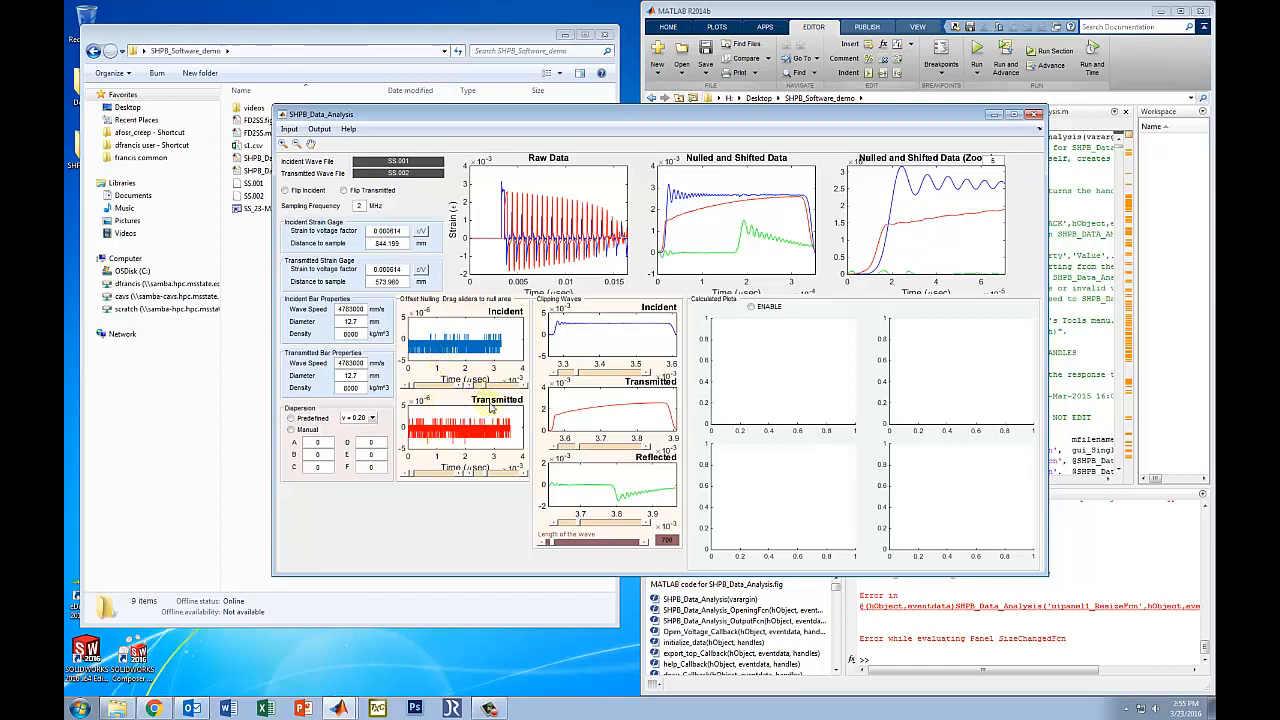
Step: Extend the transmitted wave's offset-nulling range into the pulse, and move it back to the flat region
{"action": "left_click", "coordinate": [504, 474]}
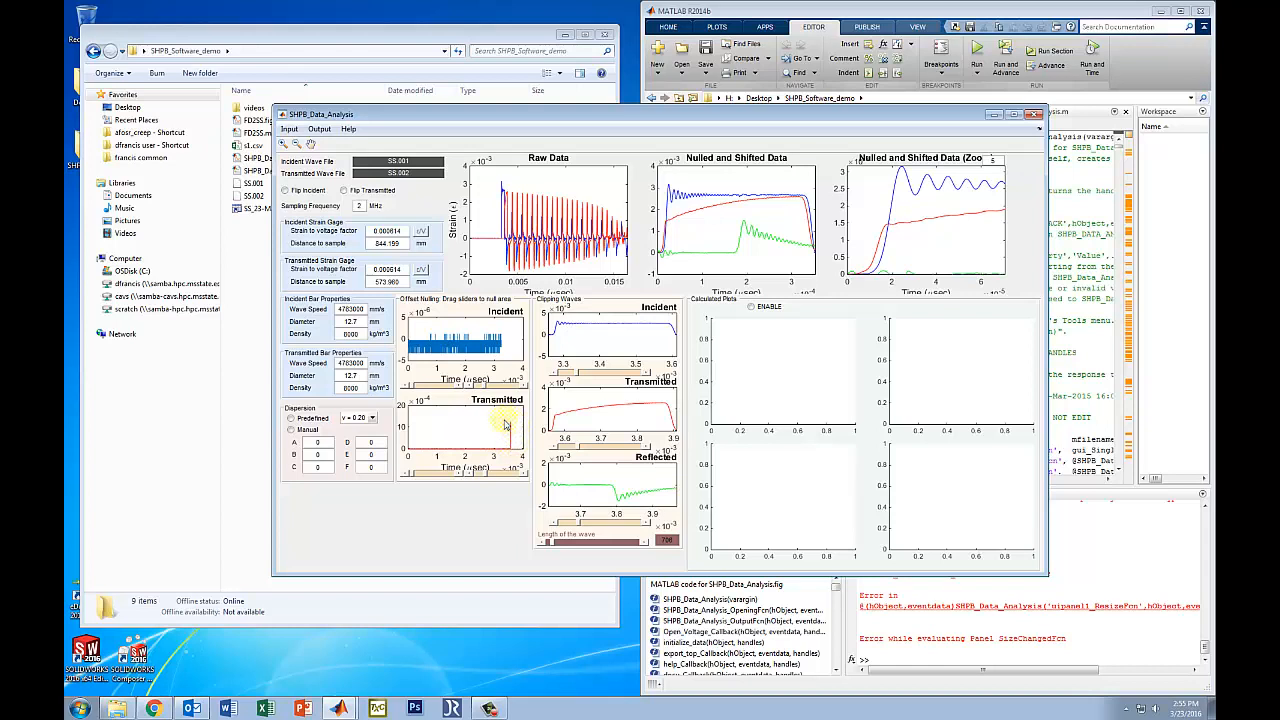
{"action": "left_click", "coordinate": [478, 472]}
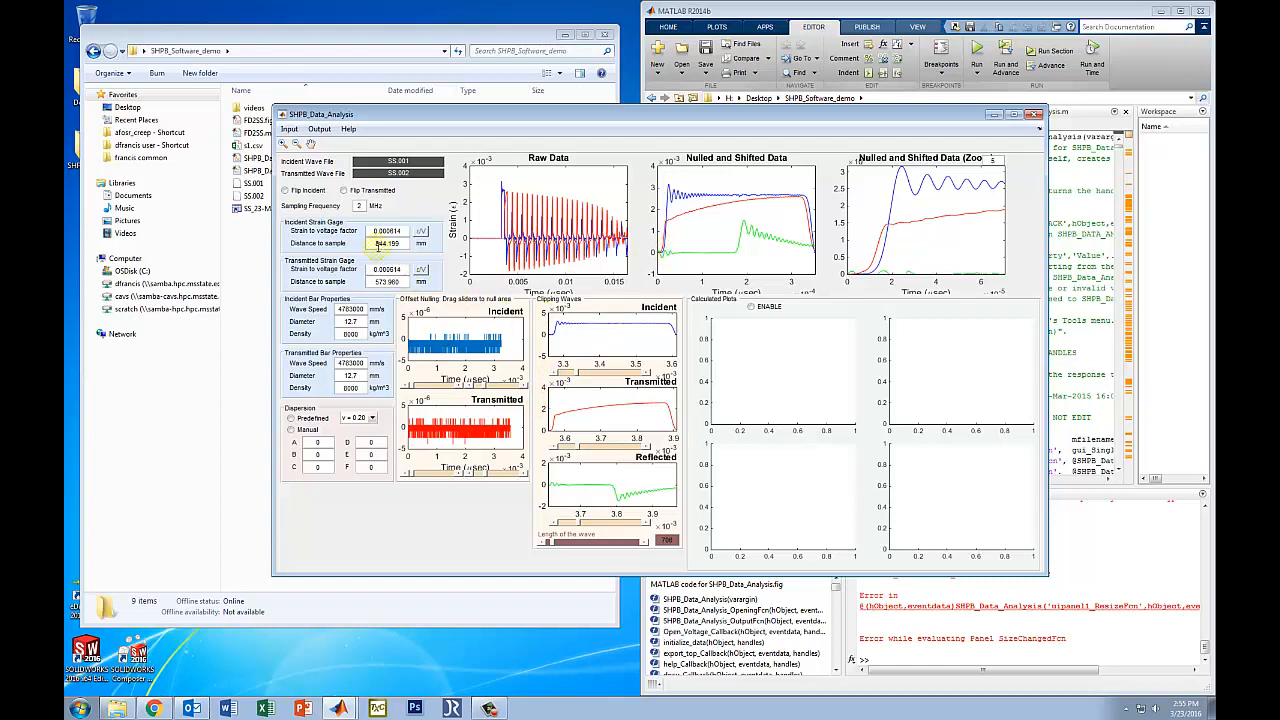
Step: Set the incident strain gage's distance to sample to about 849 mm
{"action": "left_click_drag", "start_coordinate": [376, 243], "coordinate": [405, 243]}
{"action": "type", "text": "98"}
{"action": "key", "text": "Return"}
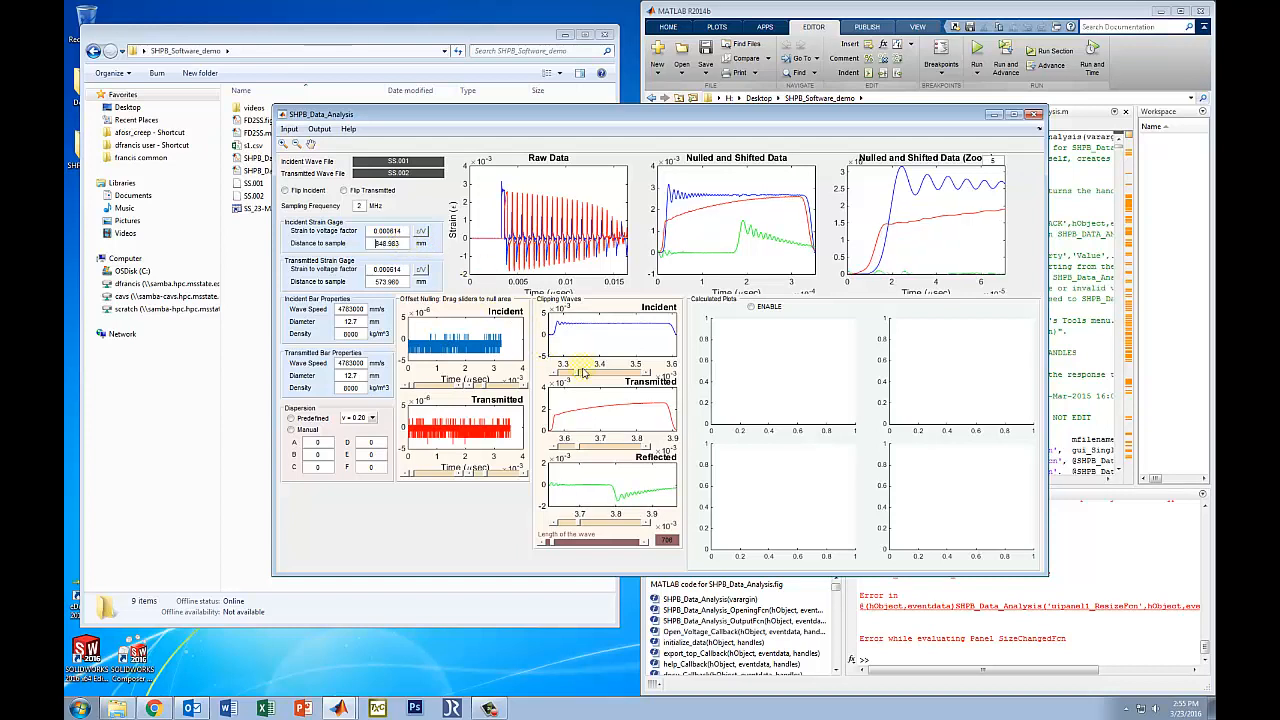
Step: Shift the incident wave's clipping position in small increments until the incident gage's distance to sample is about 840.6 mm
{"action": "left_click", "coordinate": [646, 373]}
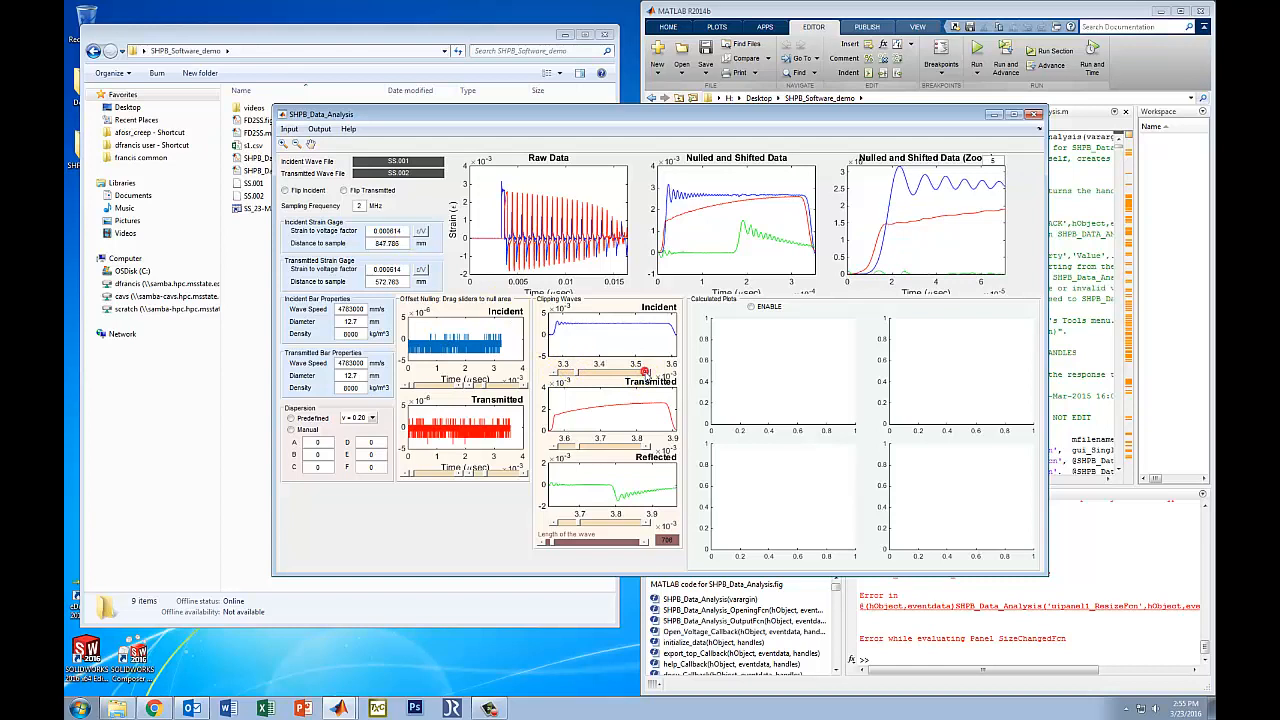
{"action": "left_click", "coordinate": [646, 373]}
{"action": "left_click", "coordinate": [646, 373]}
{"action": "left_click", "coordinate": [646, 373]}
{"action": "left_click", "coordinate": [646, 373]}
{"action": "left_click", "coordinate": [646, 373]}
{"action": "left_click", "coordinate": [646, 373]}
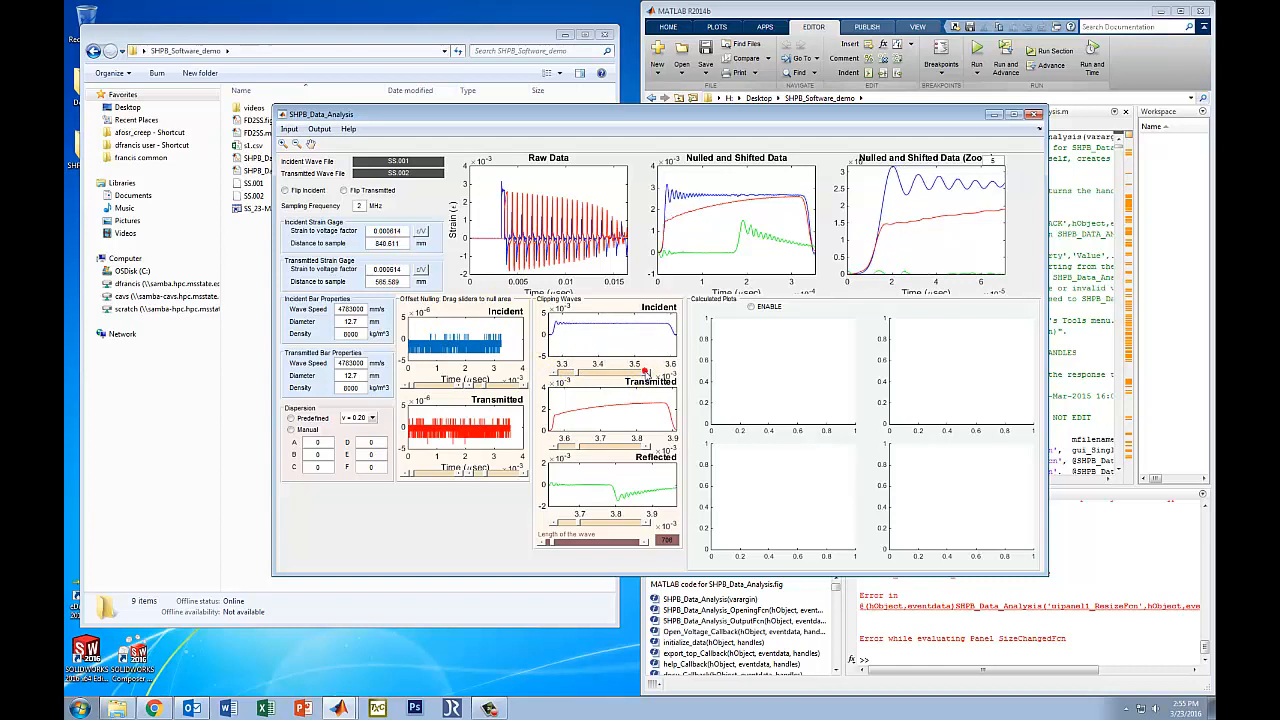
Step: Set the zoom factor of the zoomed nulled-and-shifted data plot to 9
{"action": "left_click", "coordinate": [806, 200]}
{"action": "key", "text": "Return"}
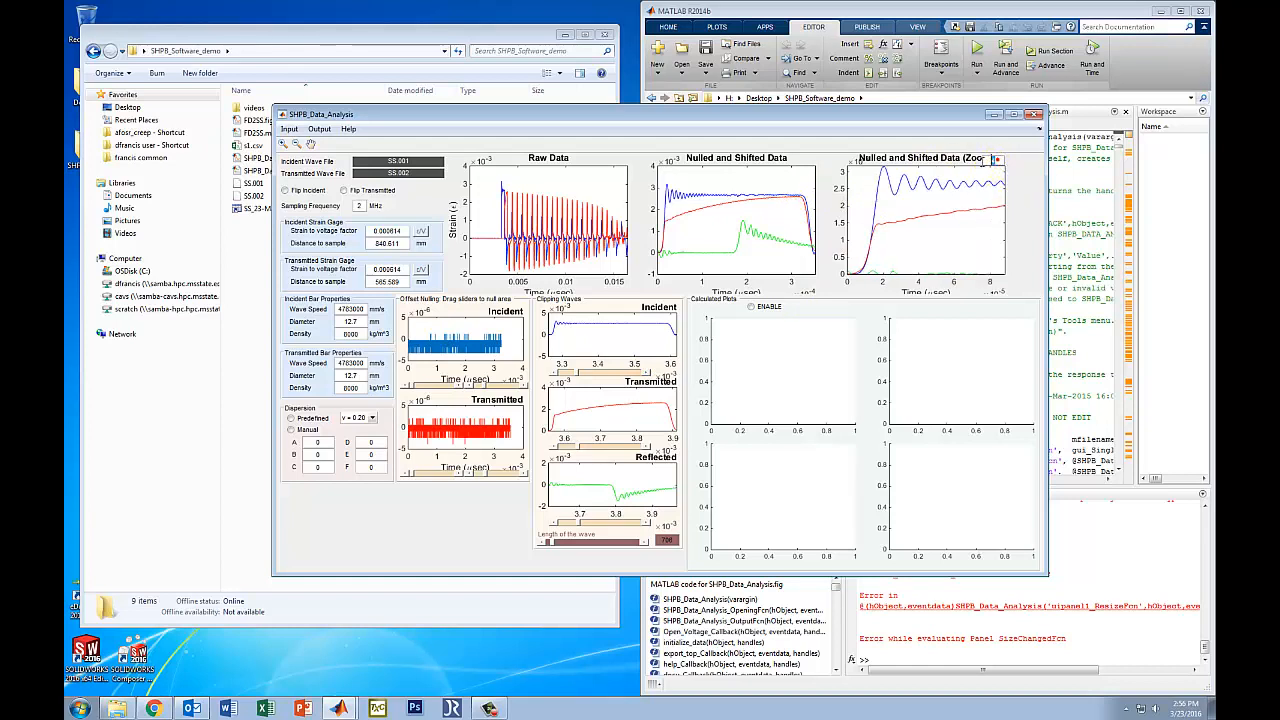
{"action": "key", "text": "Return"}
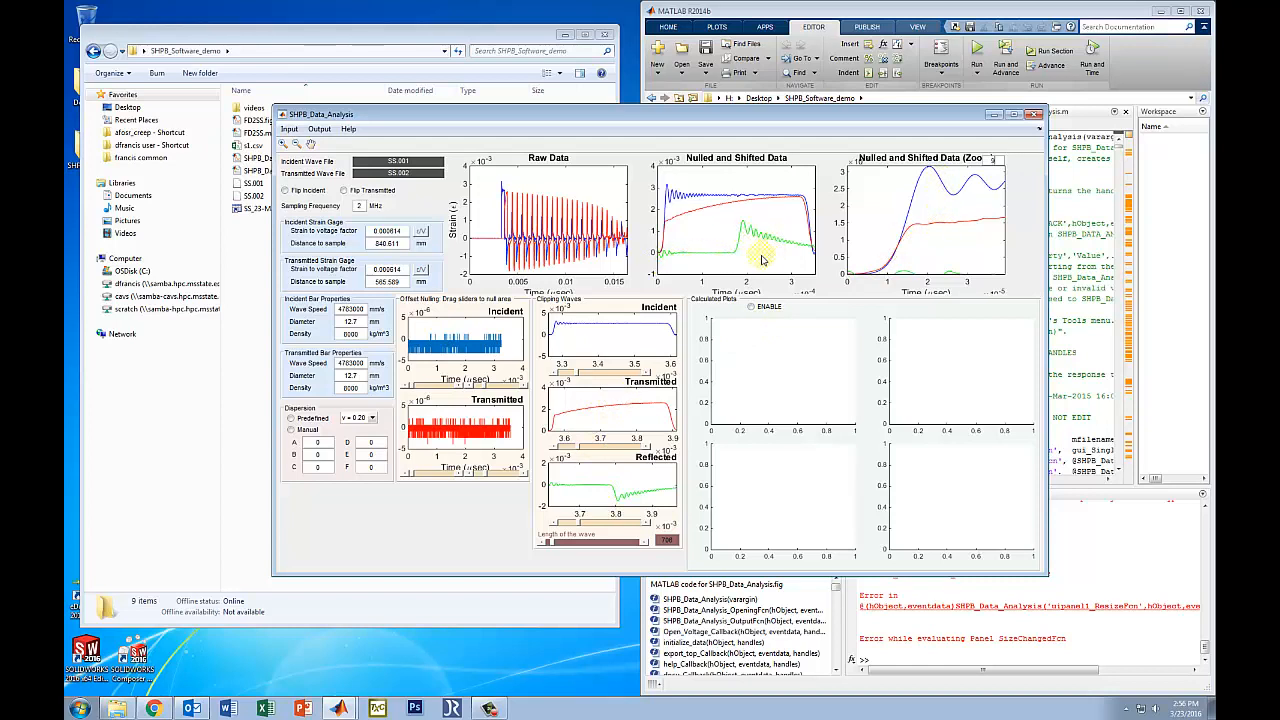
Step: Shift the reflected wave's clipping position forward until the incident strain gage's distance to sample is about 1018.8 mm
{"action": "left_click", "coordinate": [551, 524]}
{"action": "left_click_drag", "start_coordinate": [551, 524], "coordinate": [610, 527]}
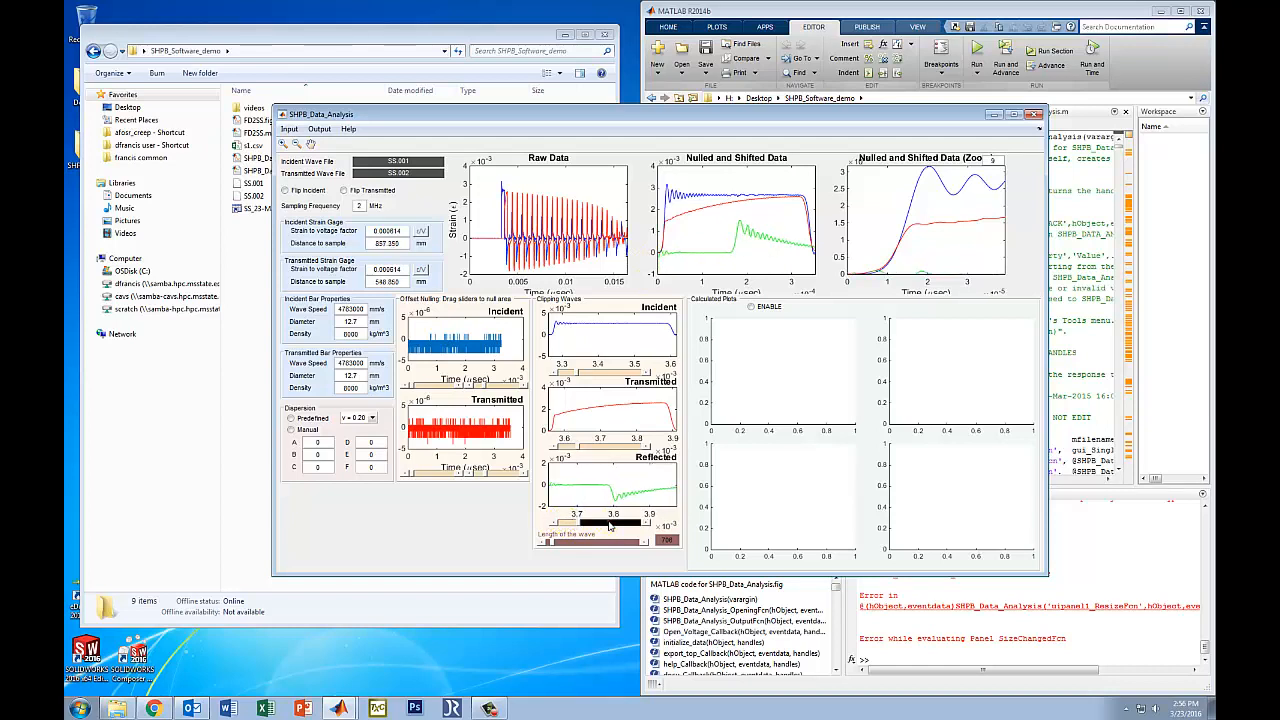
{"action": "left_click", "coordinate": [610, 525]}
{"action": "left_click", "coordinate": [610, 525]}
{"action": "left_click", "coordinate": [610, 525]}
{"action": "left_click", "coordinate": [610, 525]}
{"action": "left_click", "coordinate": [609, 525]}
{"action": "left_click", "coordinate": [609, 525]}
{"action": "left_click", "coordinate": [608, 524]}
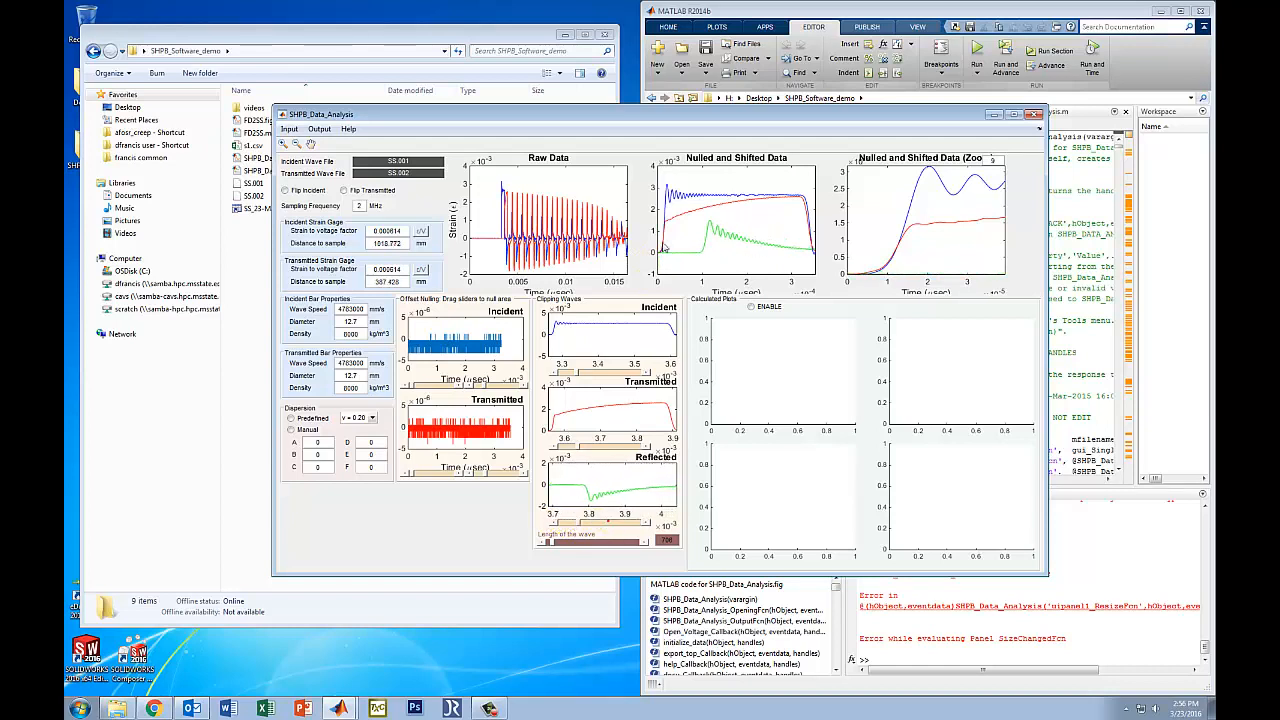
Step: Align the reflected wave's rise with the other waves by fine-tuning its clipping until the incident gage's distance to sample is about 1232.8 mm
{"action": "left_click", "coordinate": [630, 525]}
{"action": "left_click", "coordinate": [630, 525]}
{"action": "left_click", "coordinate": [630, 525]}
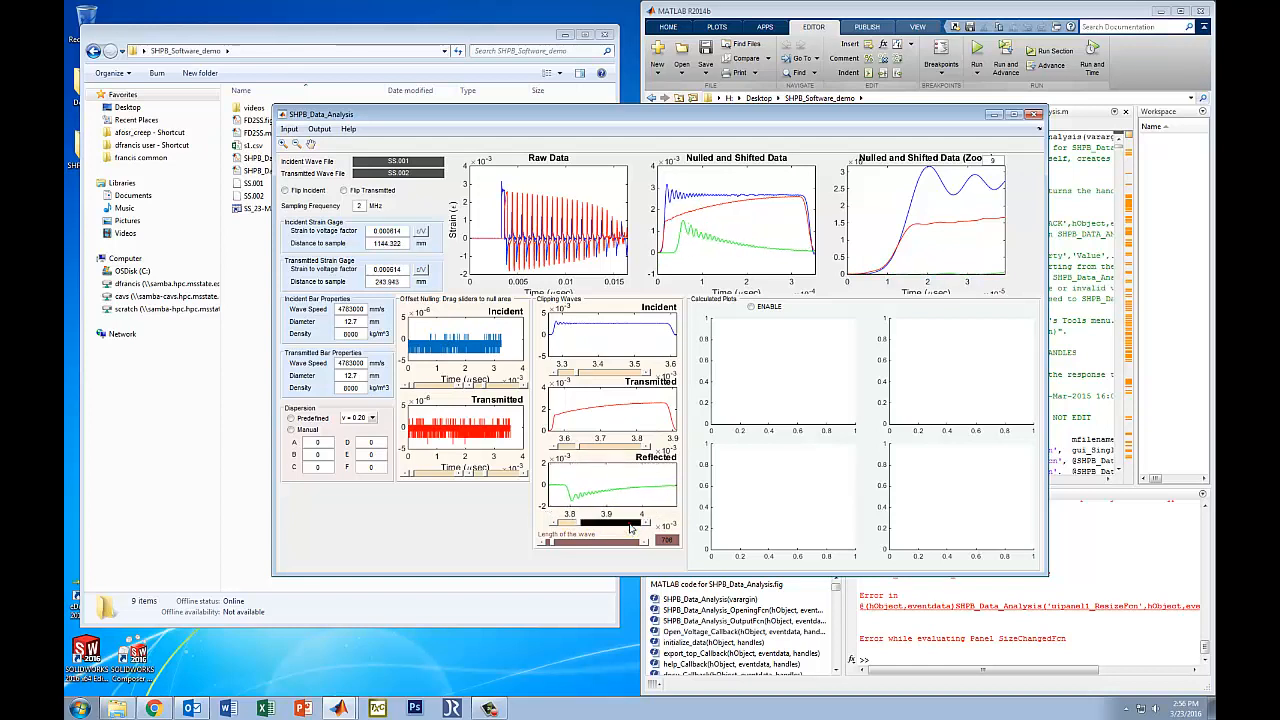
{"action": "left_click", "coordinate": [630, 525]}
{"action": "left_click", "coordinate": [630, 525]}
{"action": "left_click", "coordinate": [630, 525]}
{"action": "left_click", "coordinate": [648, 525]}
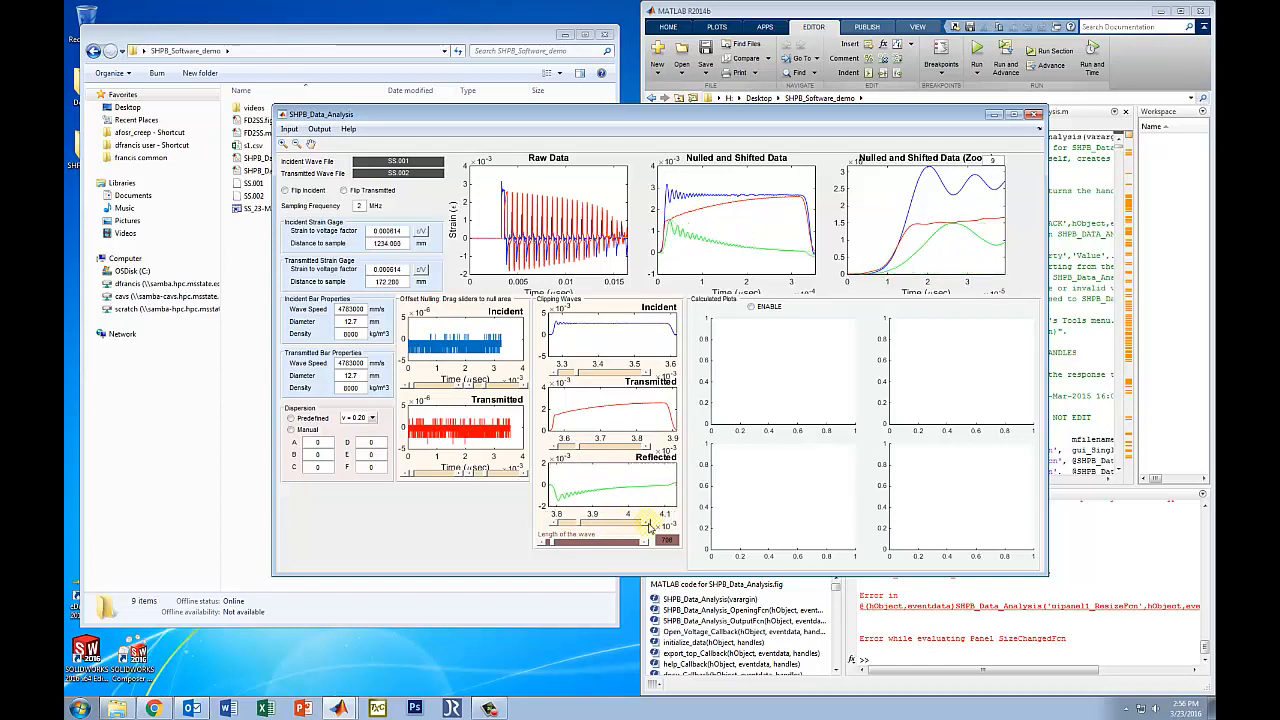
{"action": "left_click", "coordinate": [648, 525]}
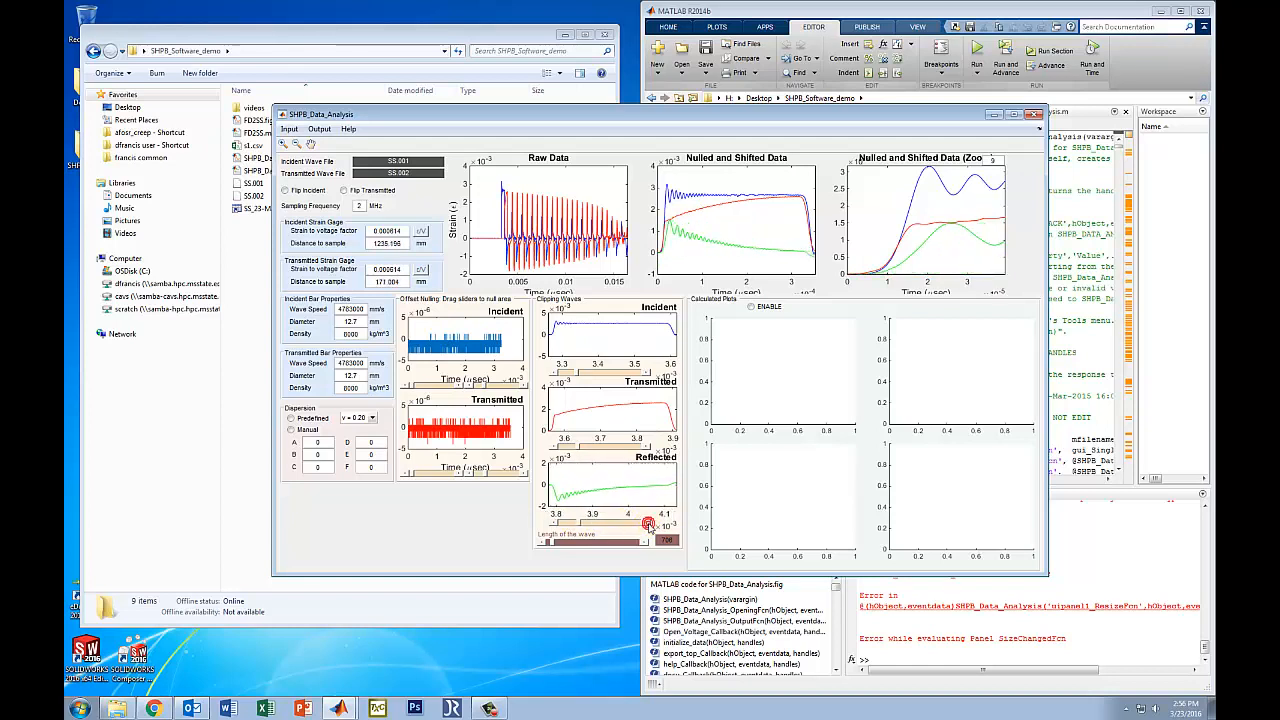
{"action": "left_click", "coordinate": [554, 522]}
{"action": "left_click", "coordinate": [554, 522]}
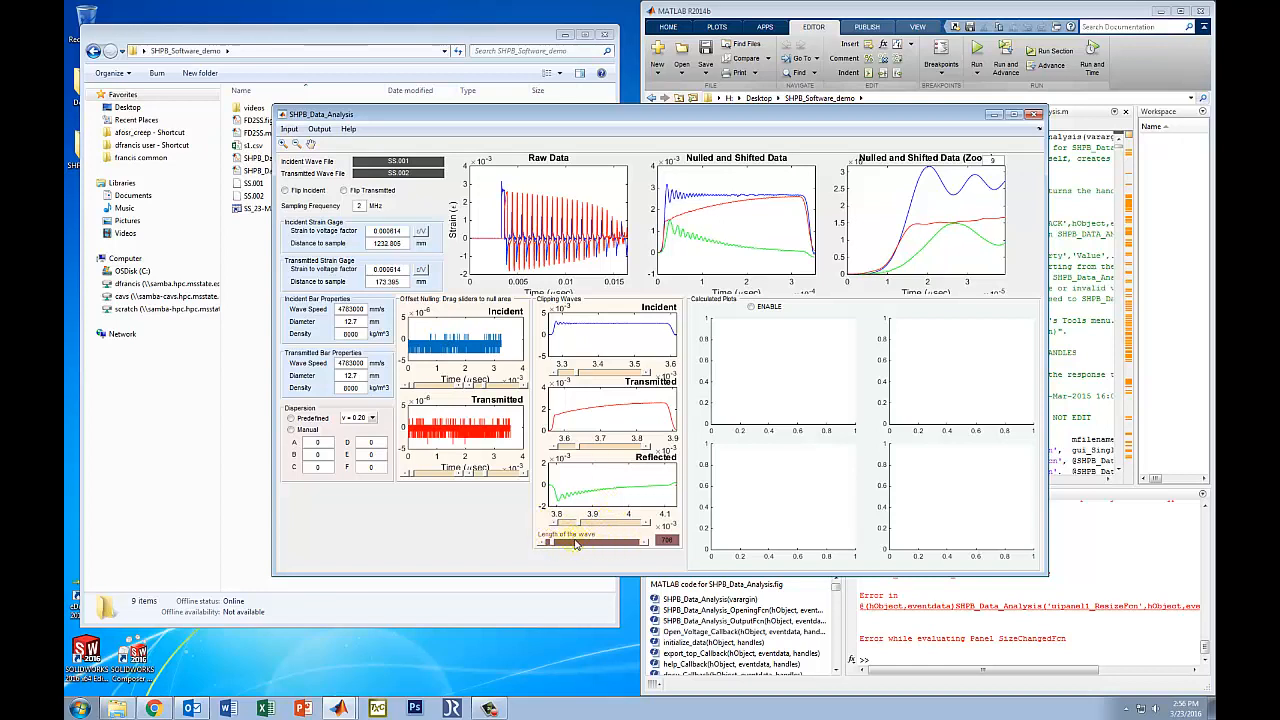
Step: Increase the length of the wave to 707 and enable the calculated plots
{"action": "left_click", "coordinate": [643, 543]}
{"action": "left_click", "coordinate": [751, 306]}
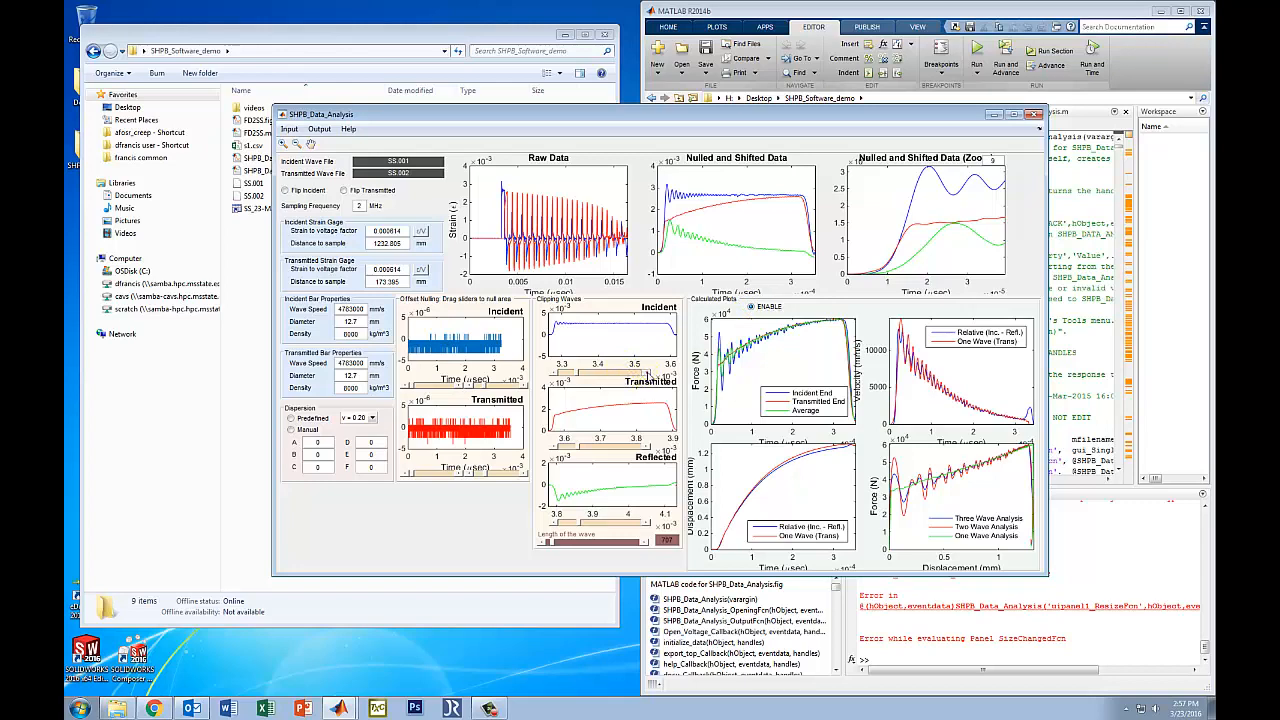
Step: Nudge the incident wave's clipping position by one increment and move it back
{"action": "left_click", "coordinate": [648, 373]}
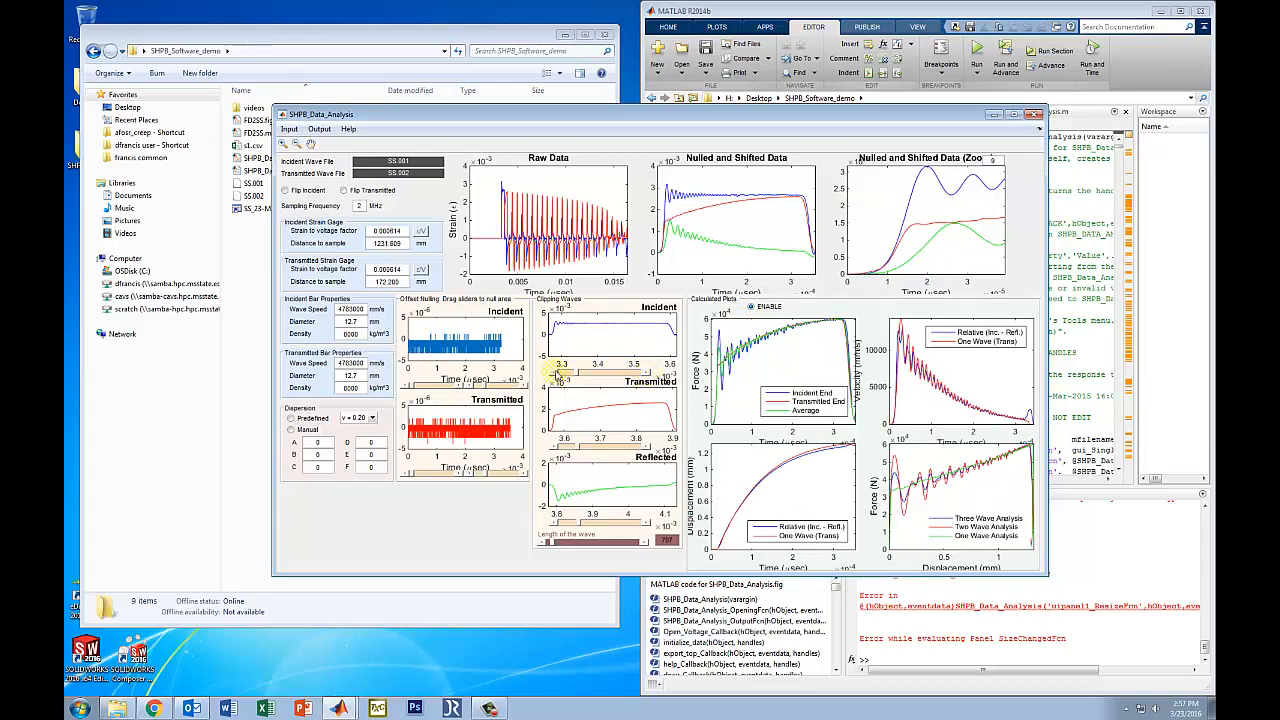
{"action": "left_click", "coordinate": [554, 370]}
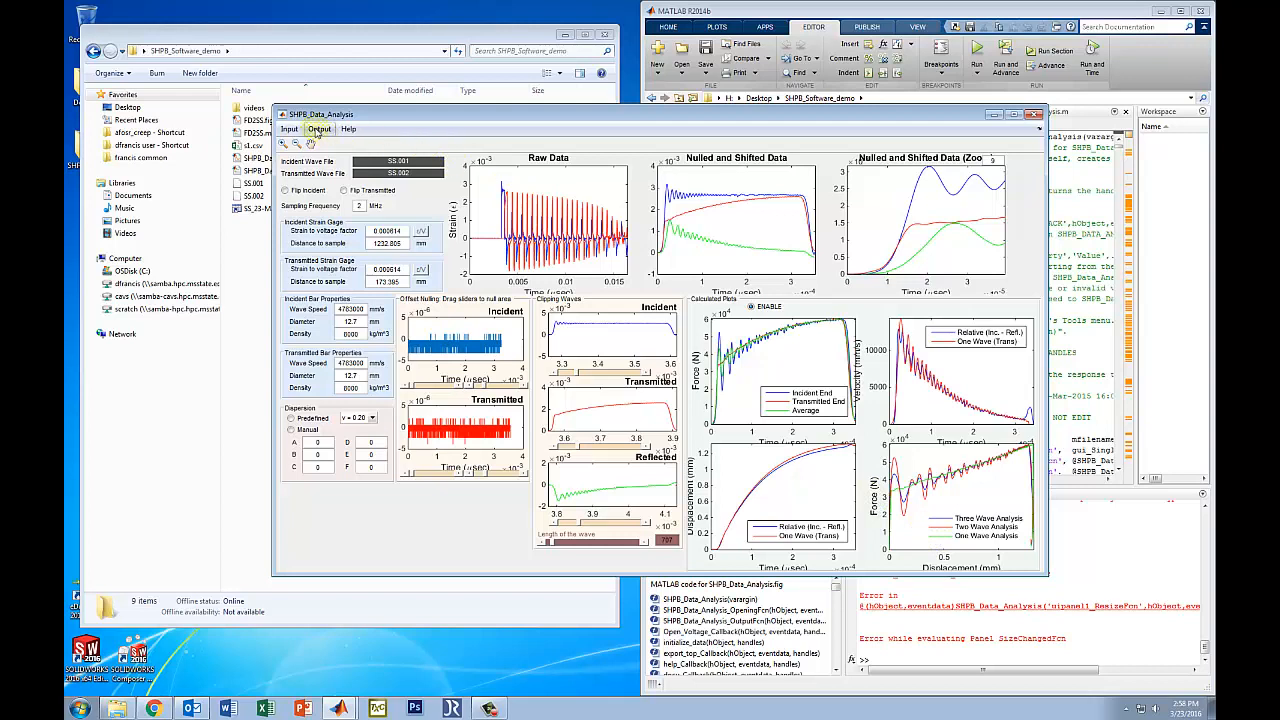
Step: Export the data to the stress-strain analysis using the One Wave option
{"action": "left_click", "coordinate": [319, 129]}
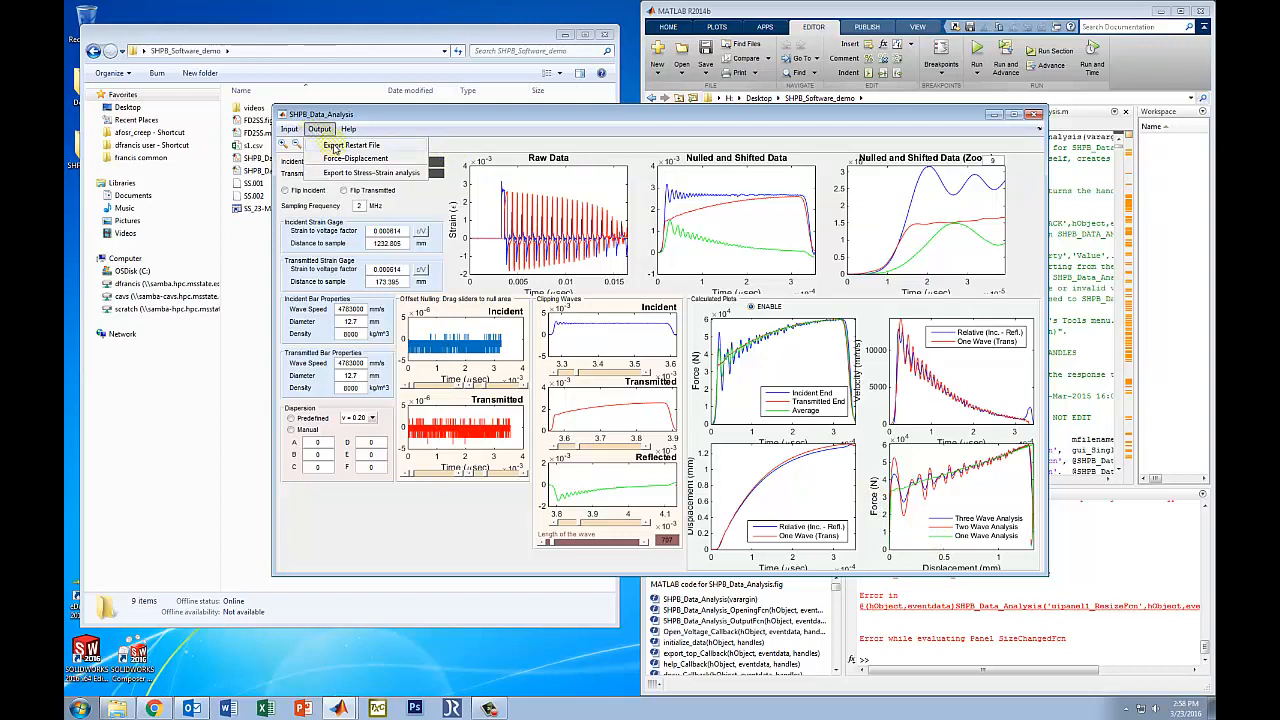
{"action": "left_click", "coordinate": [604, 125]}
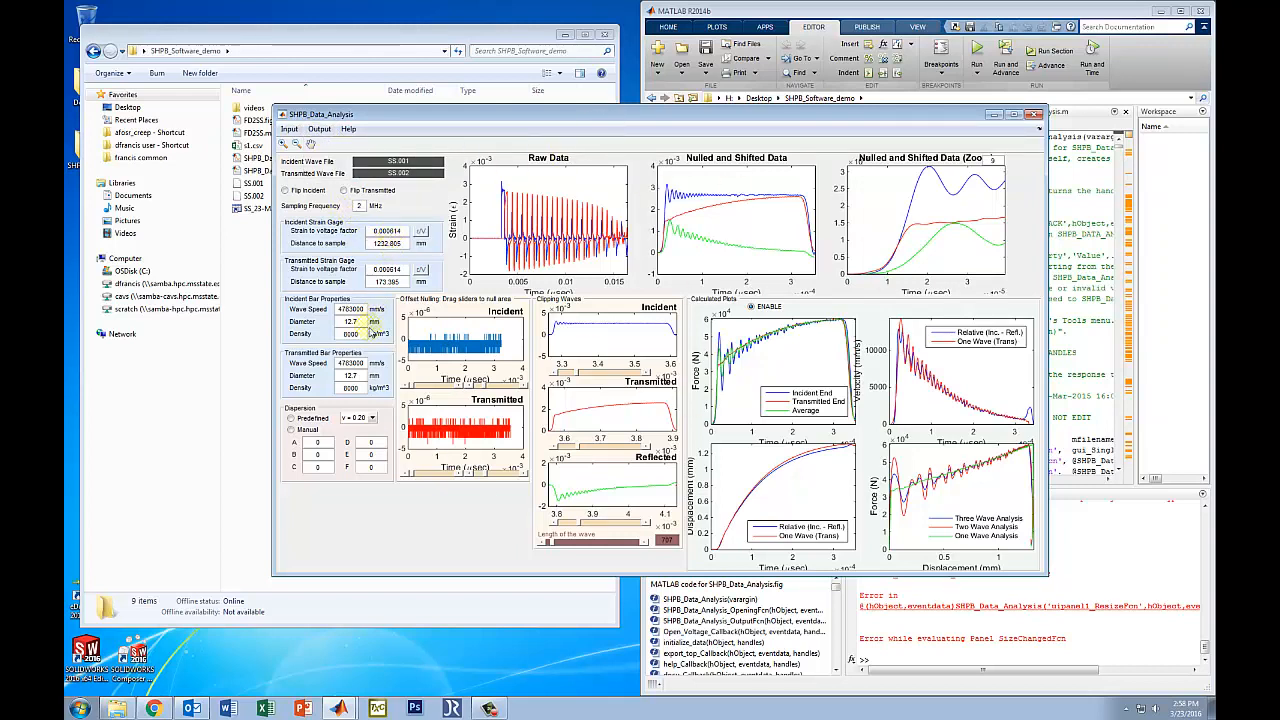
{"action": "left_click", "coordinate": [328, 131]}
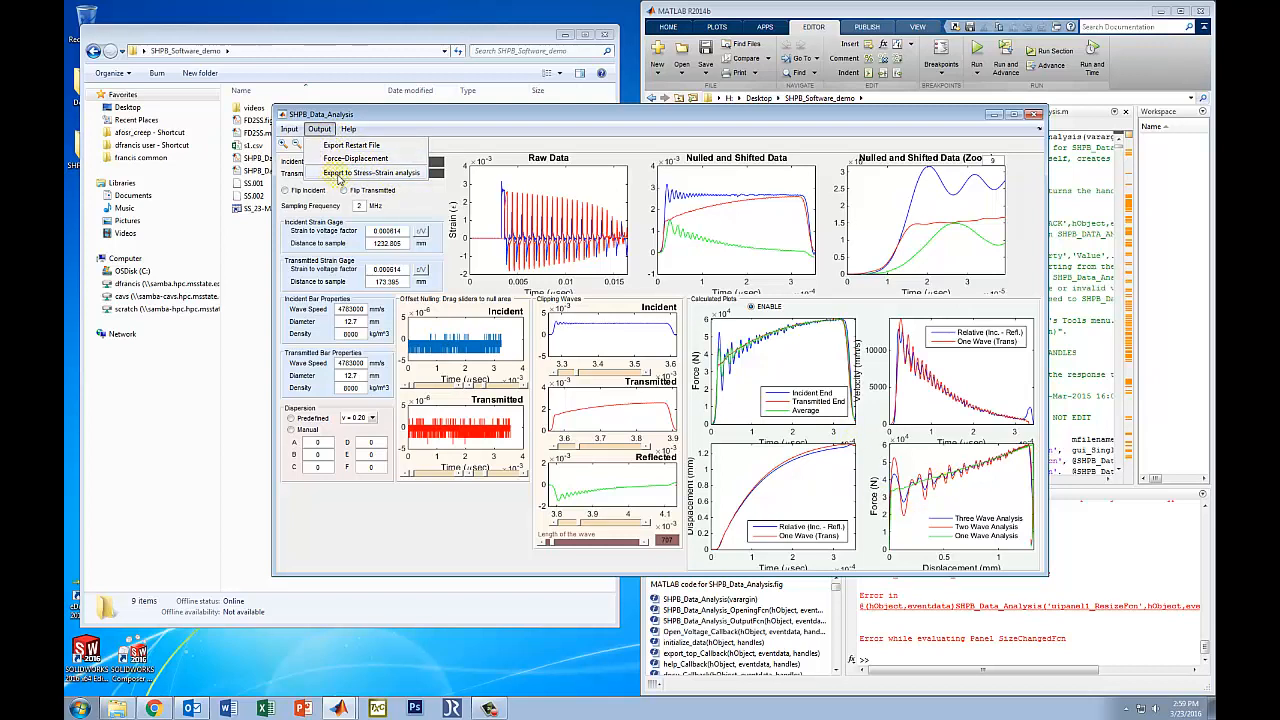
{"action": "left_click", "coordinate": [339, 177]}
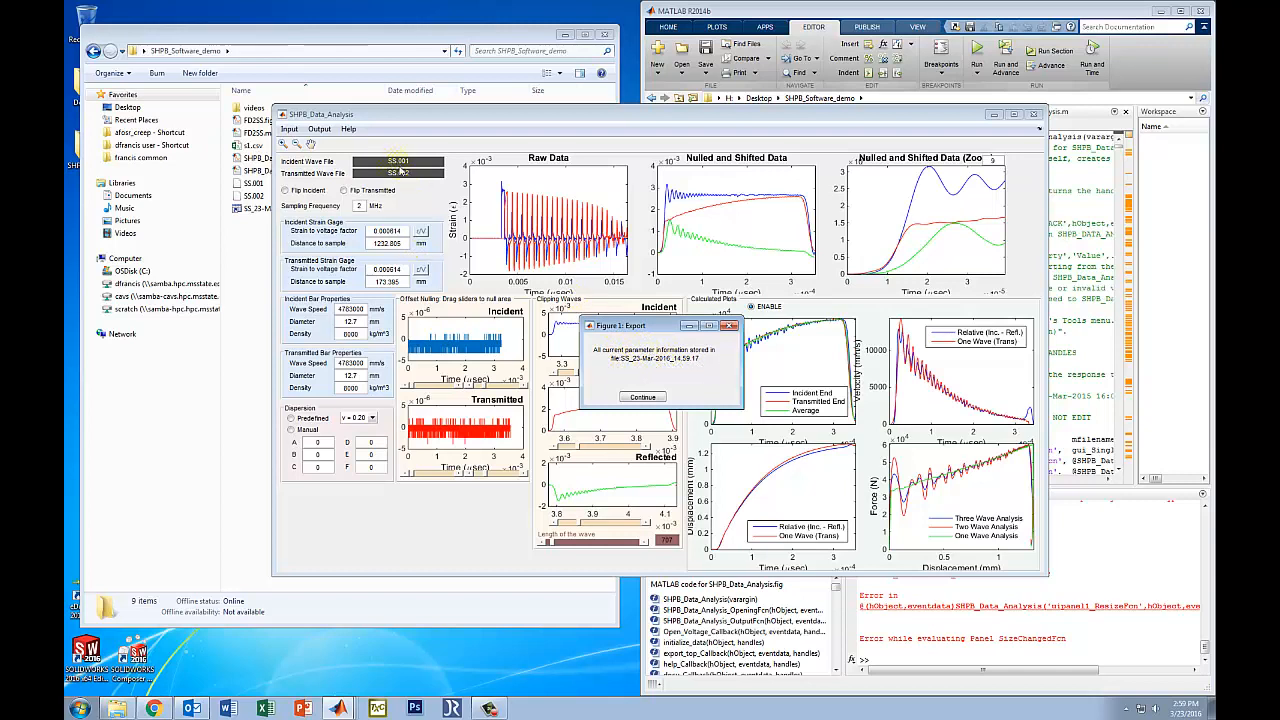
{"action": "left_click", "coordinate": [655, 398]}
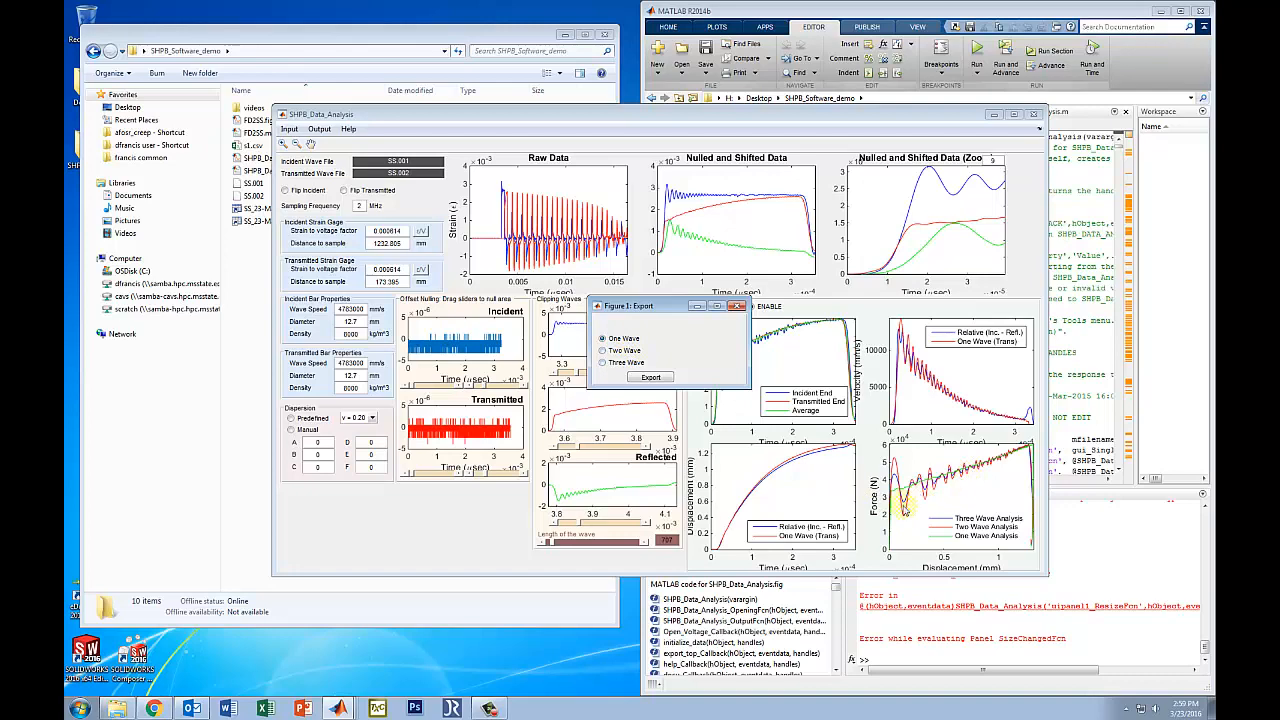
{"action": "left_click", "coordinate": [649, 380]}
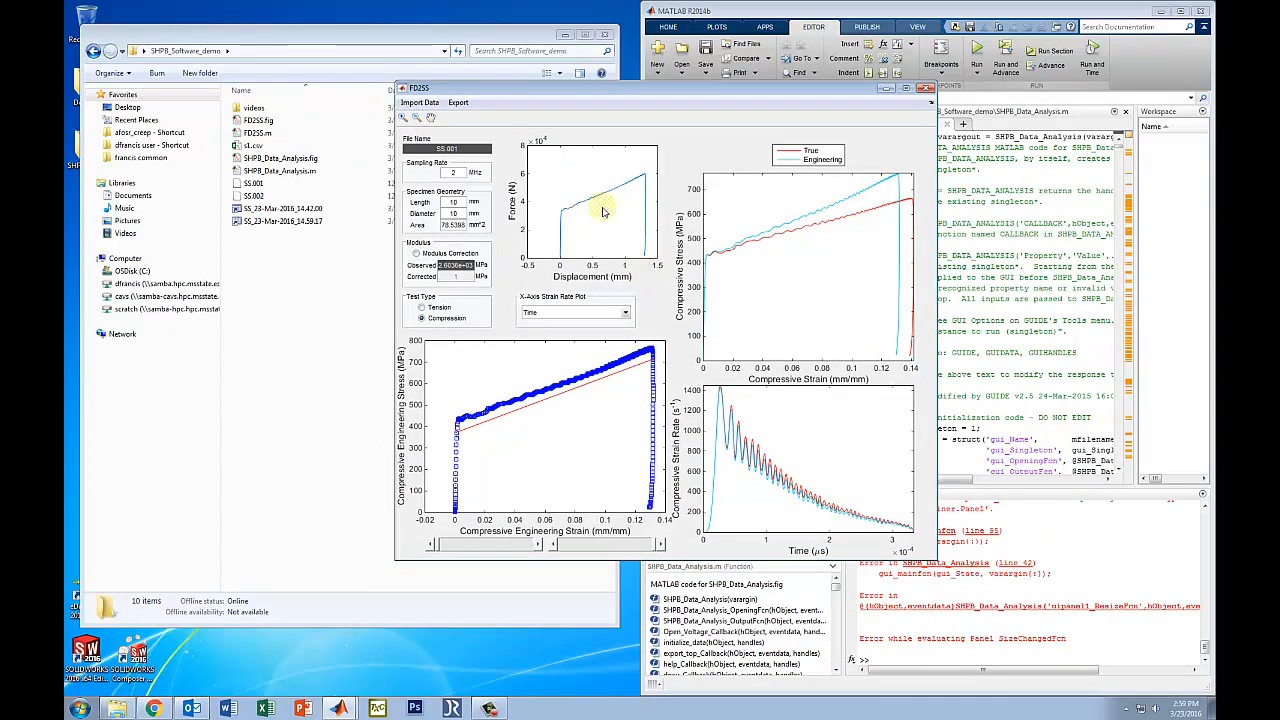
Step: Move the FD2SS window aside to point out FD2SS.m in MATLAB's current folder, and bring the window back
{"action": "left_click_drag", "start_coordinate": [598, 95], "coordinate": [302, 263]}
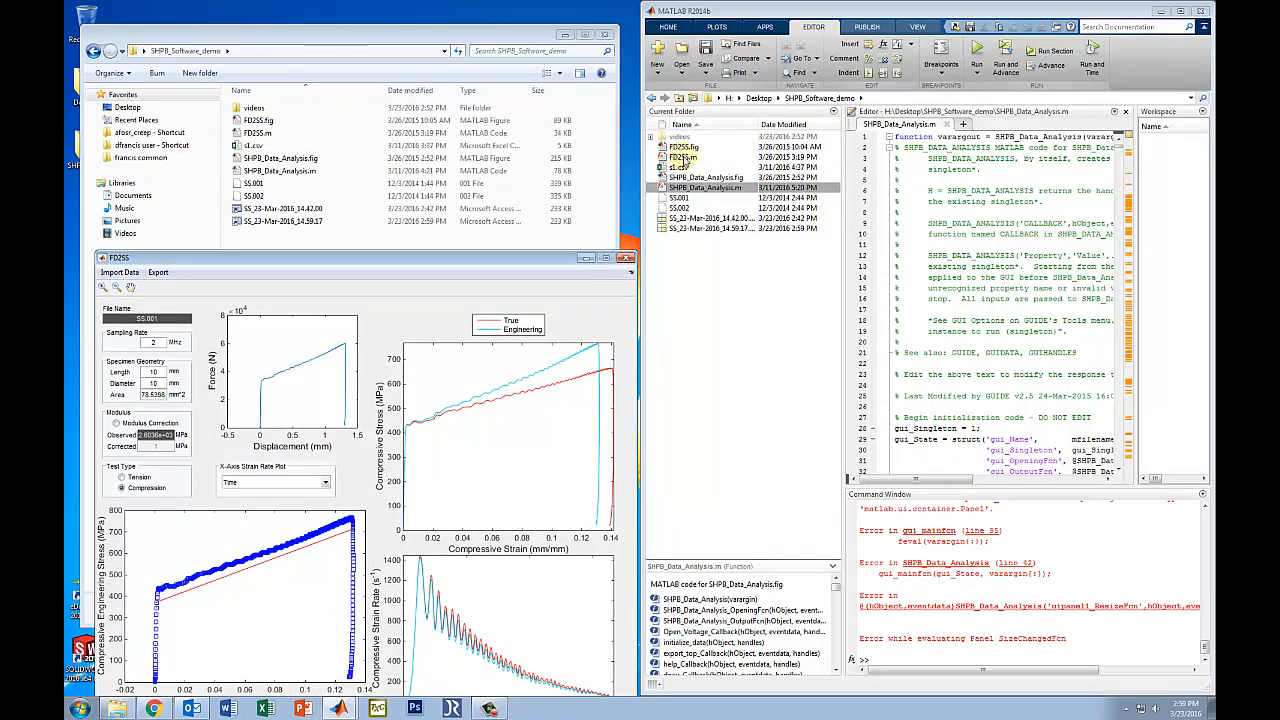
{"action": "left_click", "coordinate": [685, 160]}
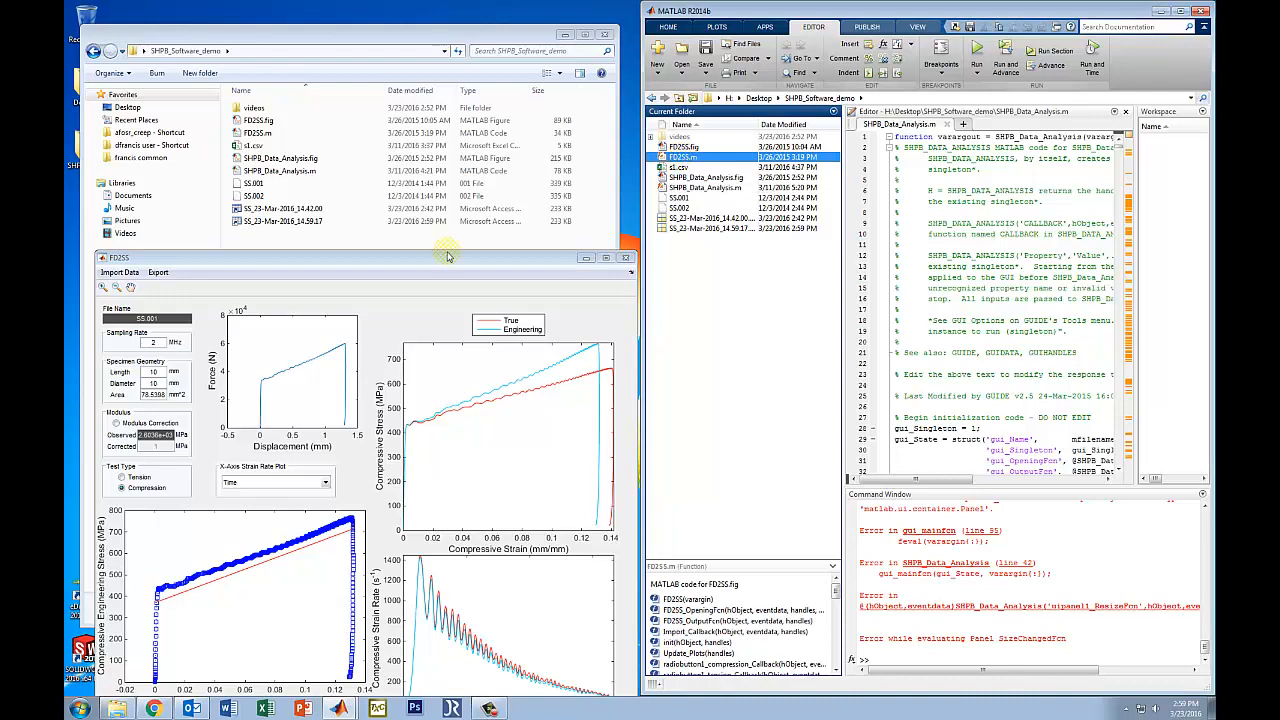
{"action": "left_click_drag", "start_coordinate": [459, 266], "coordinate": [699, 101]}
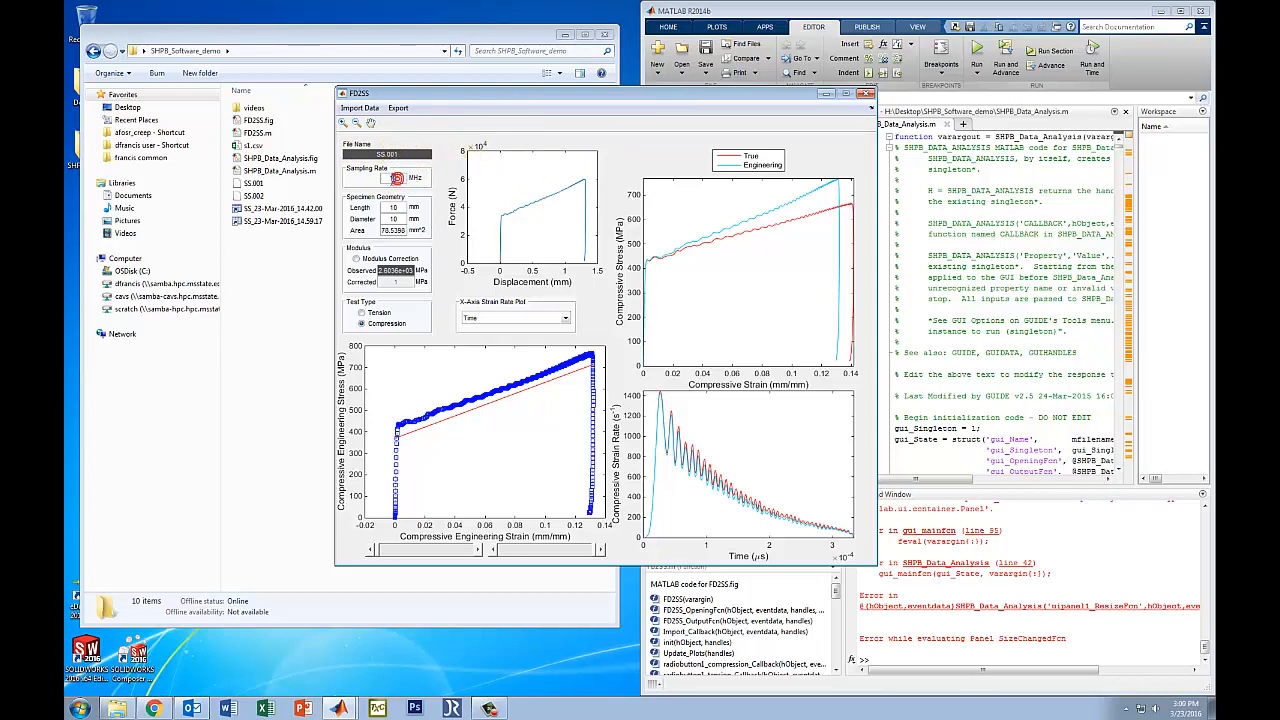
Step: Define the specimen geometry with a length of 10 mm and a diameter of 5 mm
{"action": "double_click", "coordinate": [395, 207]}
{"action": "left_click", "coordinate": [395, 219]}
{"action": "left_click", "coordinate": [396, 230]}
{"action": "key", "text": "Return"}
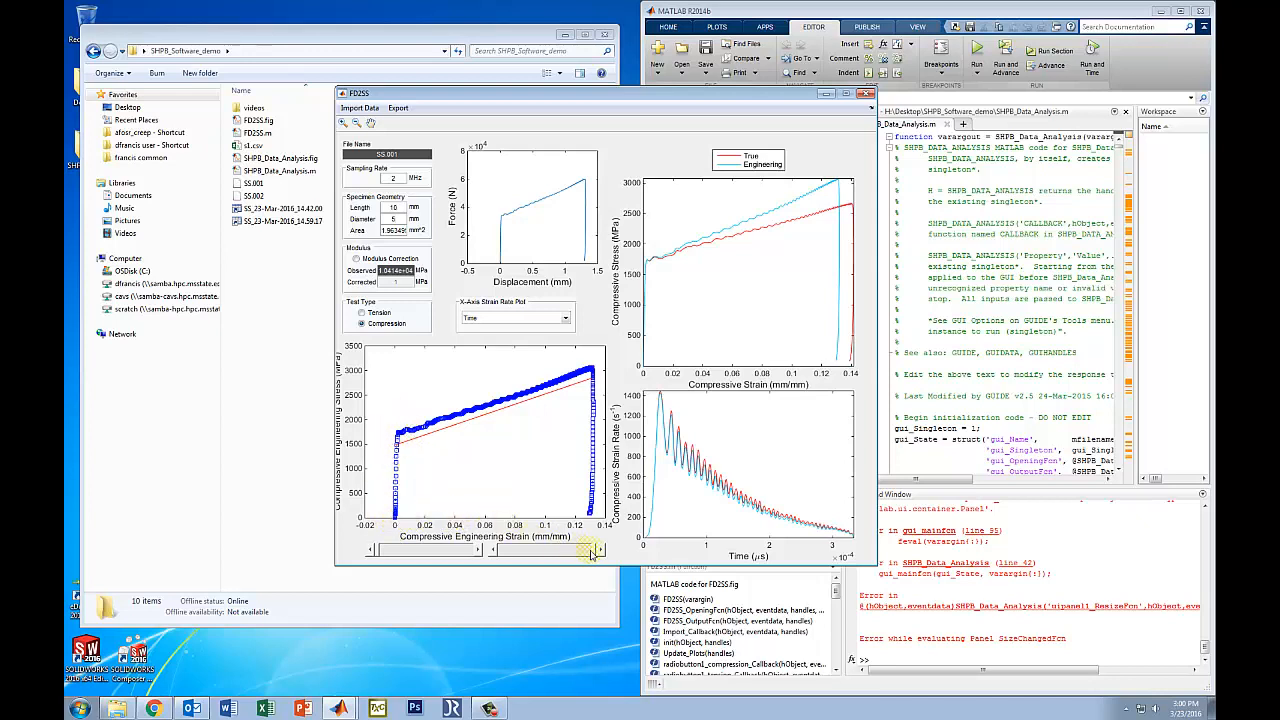
Step: Lower the upper end of the modulus fitting range to about 0.044 compressive engineering strain
{"action": "left_click_drag", "start_coordinate": [530, 556], "coordinate": [497, 556]}
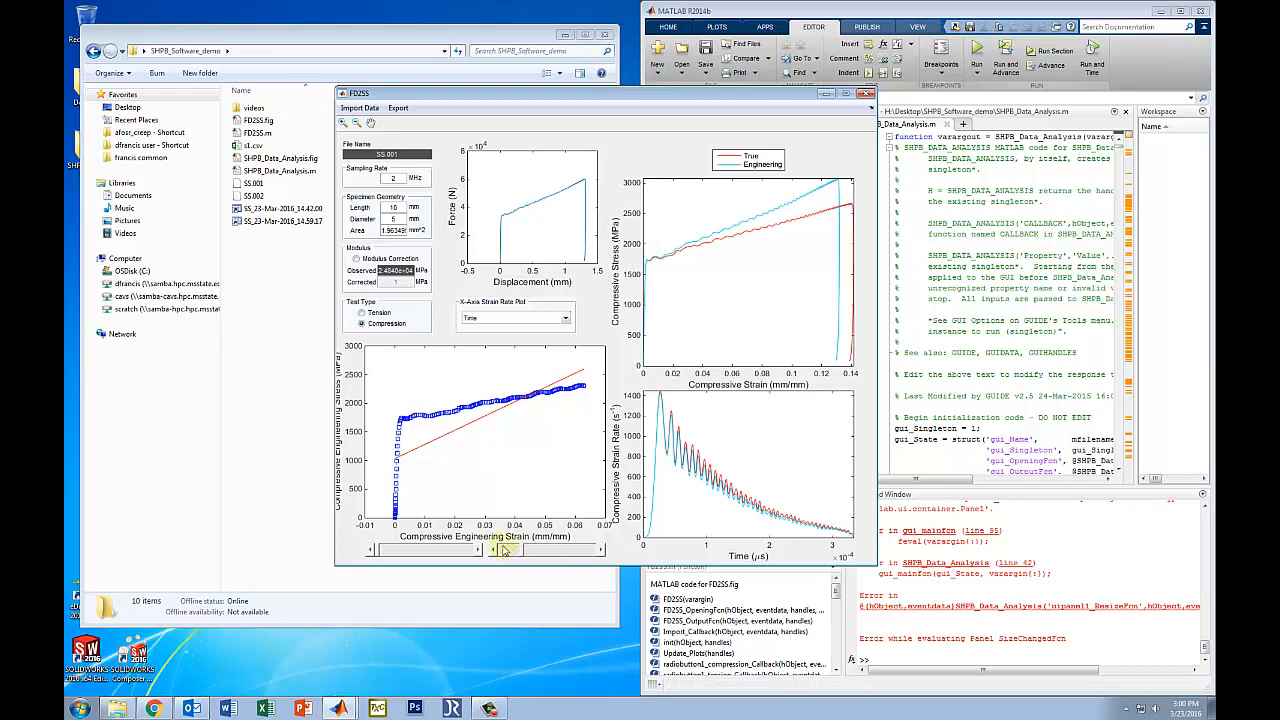
{"action": "left_click", "coordinate": [508, 554]}
{"action": "left_click", "coordinate": [508, 554]}
{"action": "left_click", "coordinate": [508, 554]}
{"action": "left_click", "coordinate": [508, 554]}
{"action": "left_click", "coordinate": [508, 554]}
{"action": "left_click", "coordinate": [508, 554]}
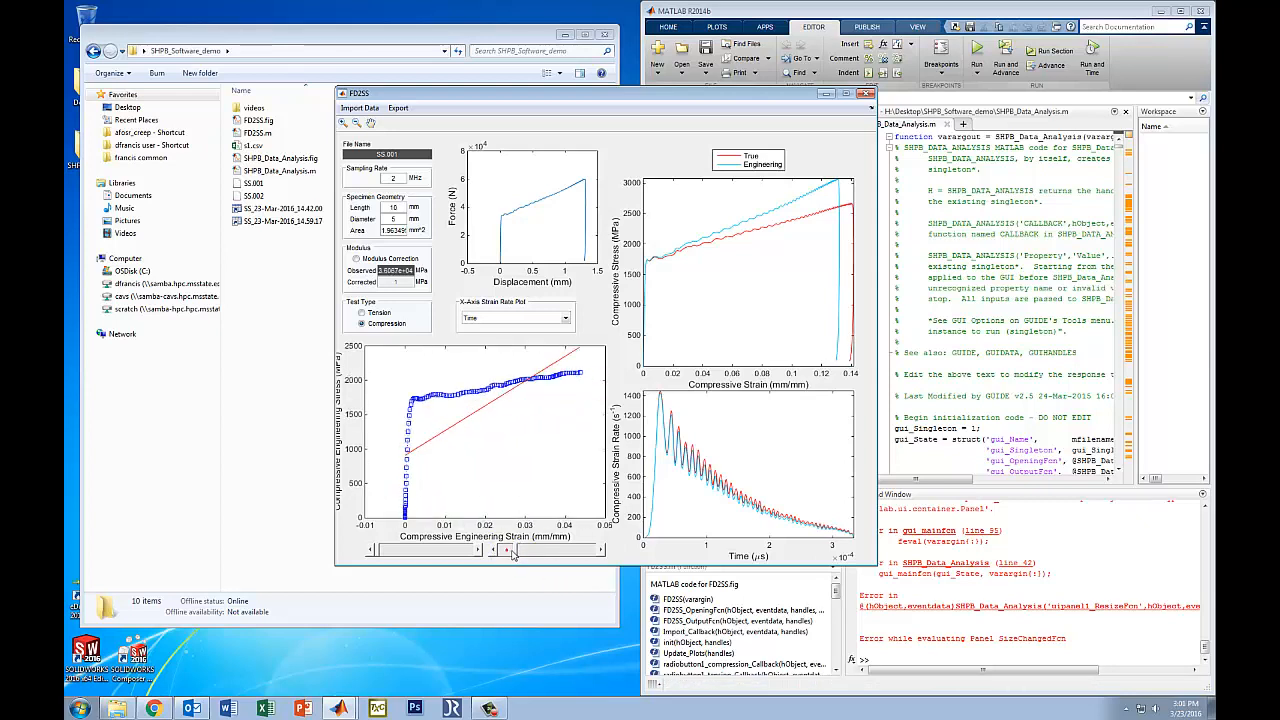
Step: Reduce the modulus fitting range's upper end further, to about 0.0065 engineering strain
{"action": "left_click", "coordinate": [508, 555]}
{"action": "left_click", "coordinate": [507, 555]}
{"action": "left_click", "coordinate": [506, 555]}
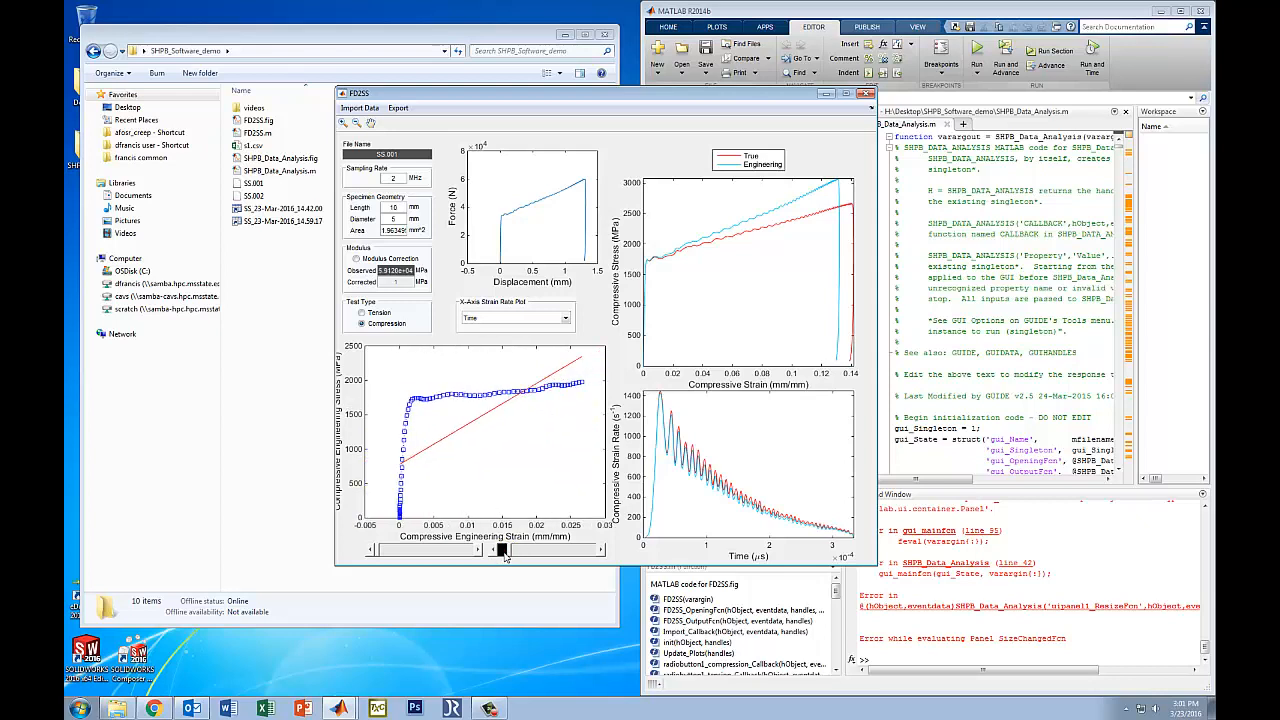
{"action": "left_click", "coordinate": [505, 555]}
{"action": "left_click", "coordinate": [503, 555]}
{"action": "left_click", "coordinate": [501, 556]}
{"action": "left_click", "coordinate": [500, 555]}
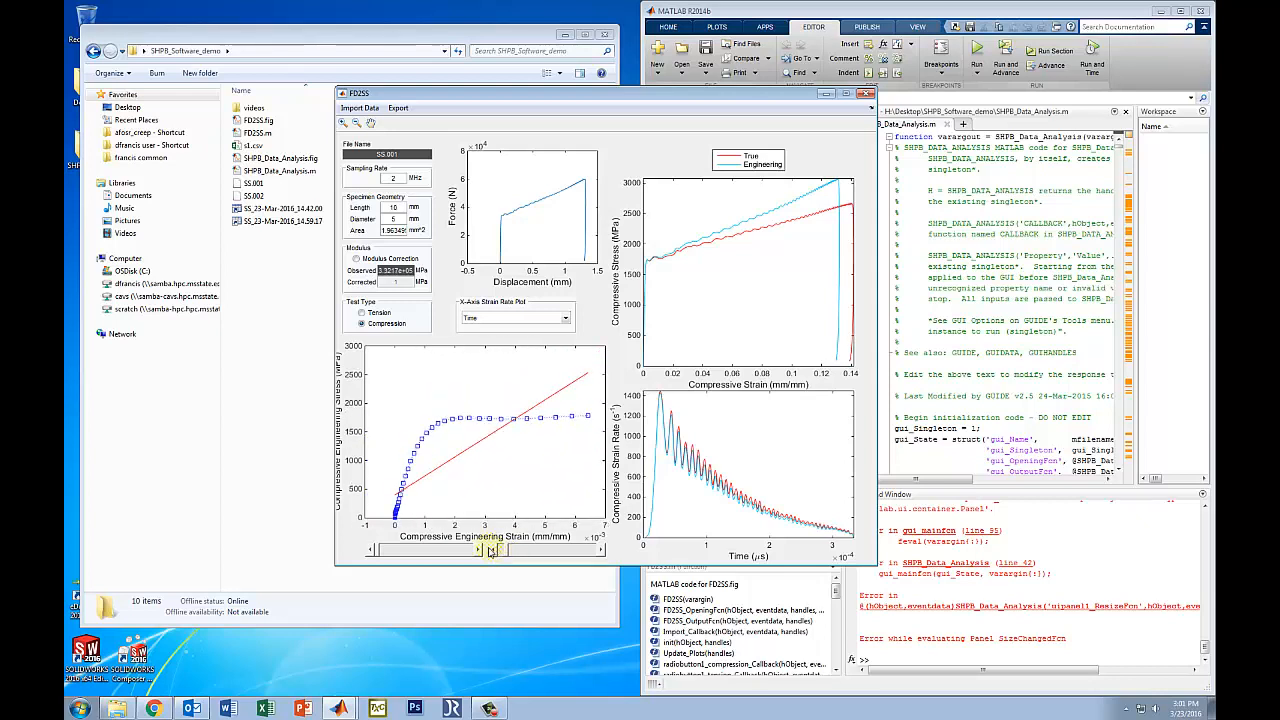
Step: Trim the modulus fitting range's upper end to the linear elastic part, at about 0.00035 engineering strain
{"action": "left_click", "coordinate": [498, 555]}
{"action": "left_click", "coordinate": [497, 554]}
{"action": "left_click", "coordinate": [496, 553]}
{"action": "left_click", "coordinate": [495, 553]}
{"action": "left_click", "coordinate": [494, 553]}
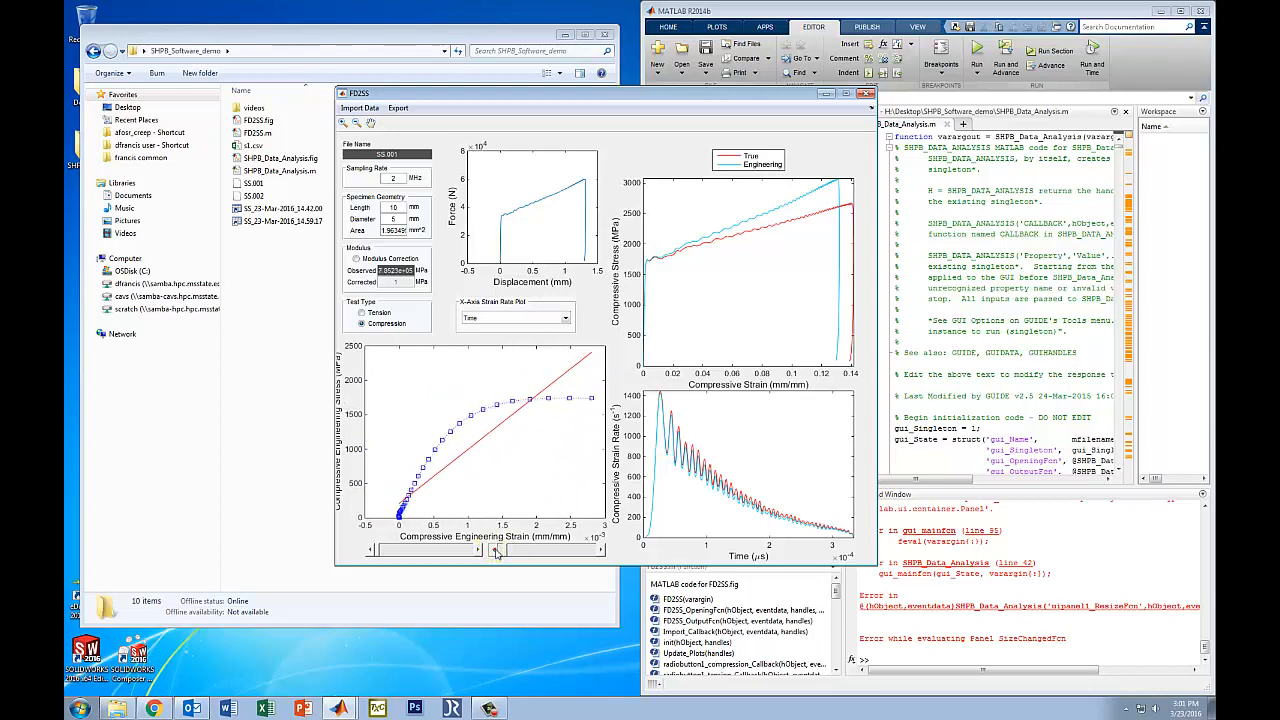
{"action": "left_click", "coordinate": [493, 553]}
{"action": "left_click", "coordinate": [492, 552]}
{"action": "left_click", "coordinate": [492, 552]}
{"action": "left_click", "coordinate": [492, 552]}
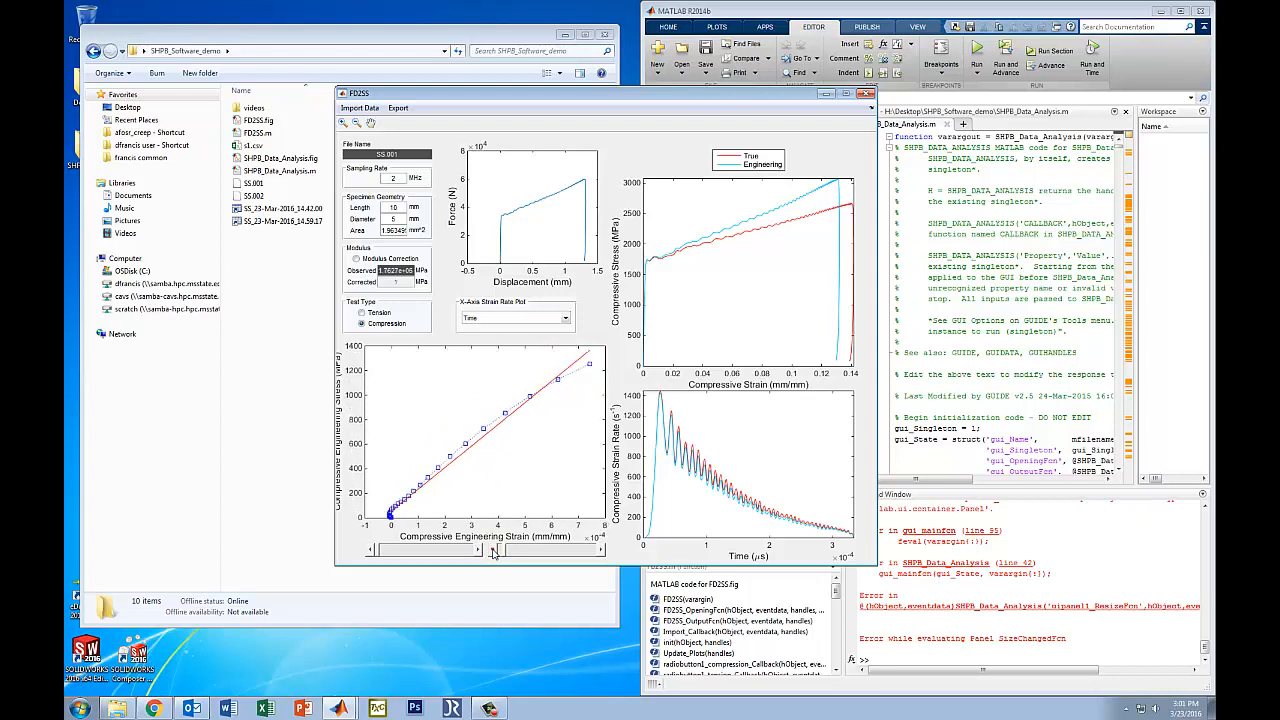
{"action": "left_click", "coordinate": [491, 552]}
{"action": "left_click", "coordinate": [491, 552]}
{"action": "left_click", "coordinate": [491, 552]}
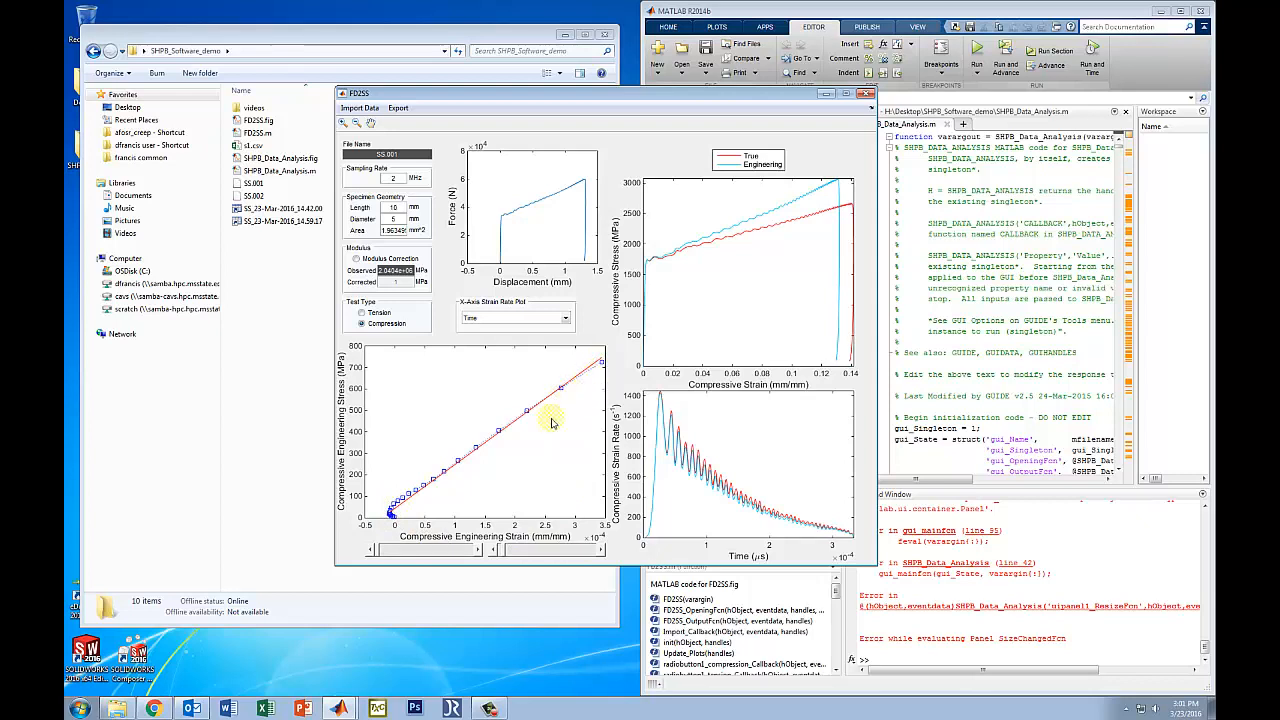
Step: Exclude the initial toe points from the modulus fit, limiting the range to about 0.00005 to 0.00028 engineering strain
{"action": "left_click", "coordinate": [480, 551]}
{"action": "left_click", "coordinate": [480, 551]}
{"action": "left_click", "coordinate": [480, 551]}
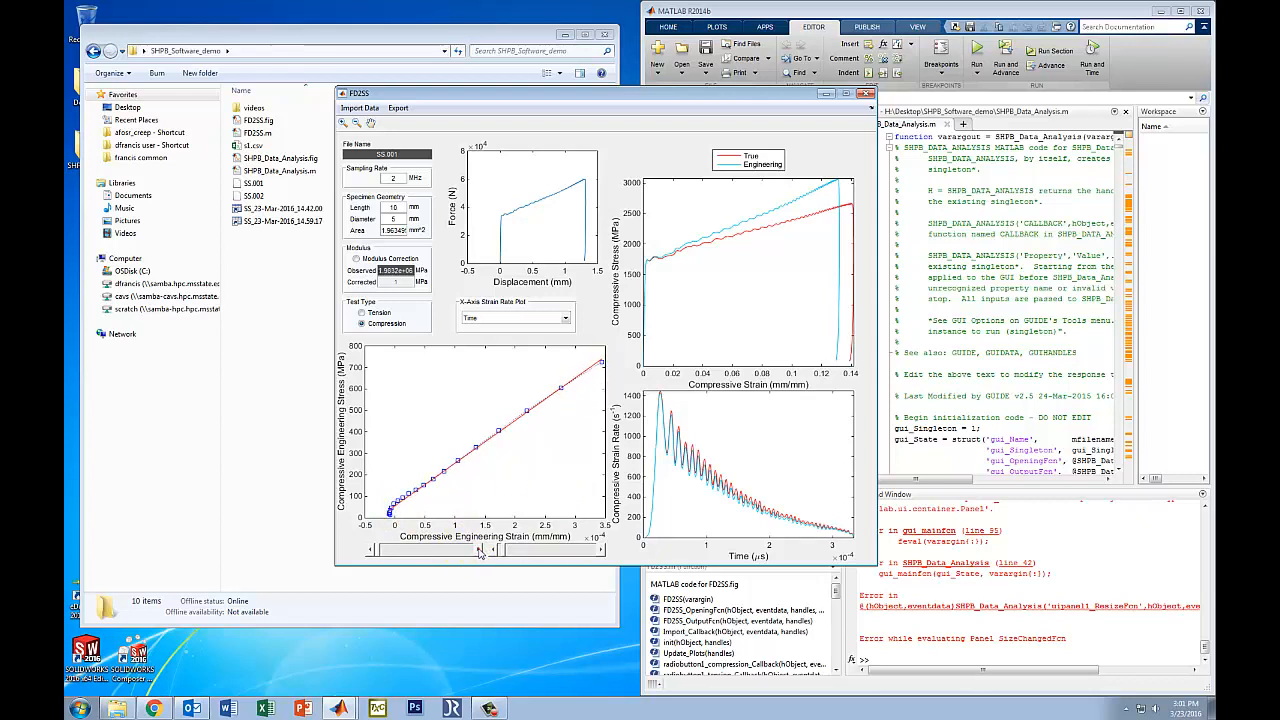
{"action": "left_click", "coordinate": [480, 551]}
{"action": "left_click", "coordinate": [480, 551]}
{"action": "left_click", "coordinate": [480, 551]}
{"action": "left_click", "coordinate": [480, 551]}
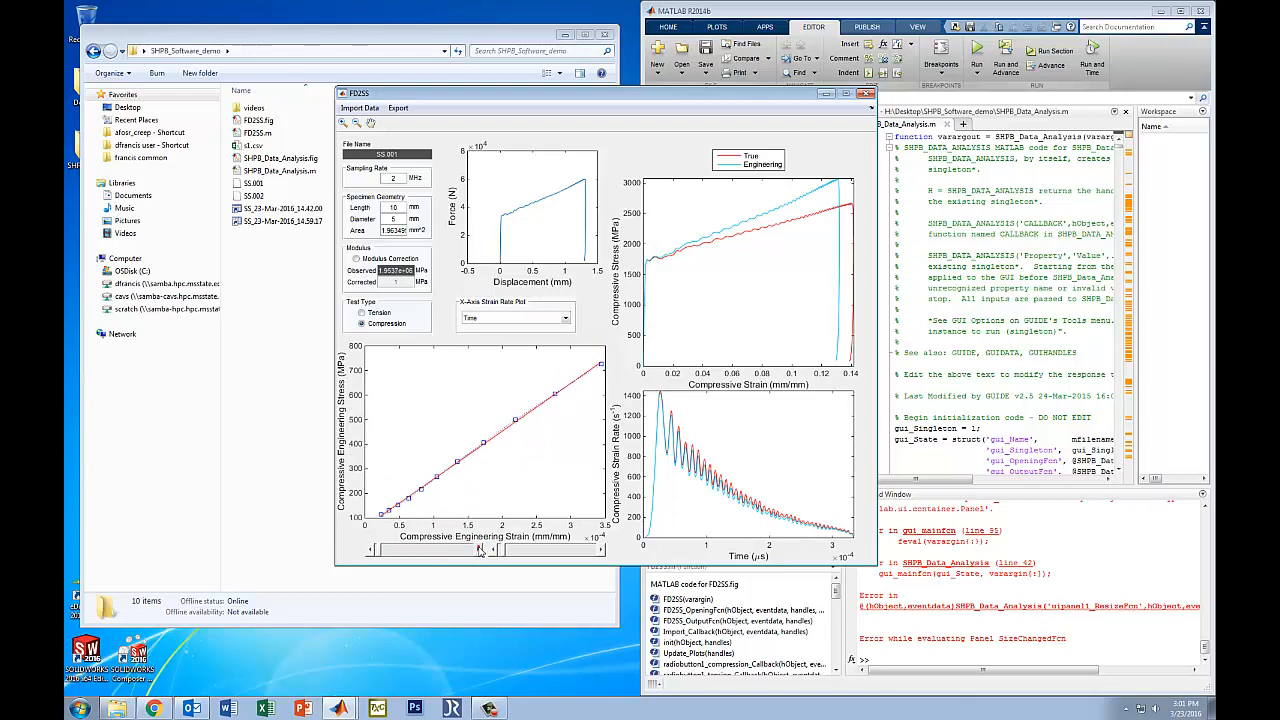
{"action": "left_click", "coordinate": [480, 551]}
{"action": "left_click", "coordinate": [494, 551]}
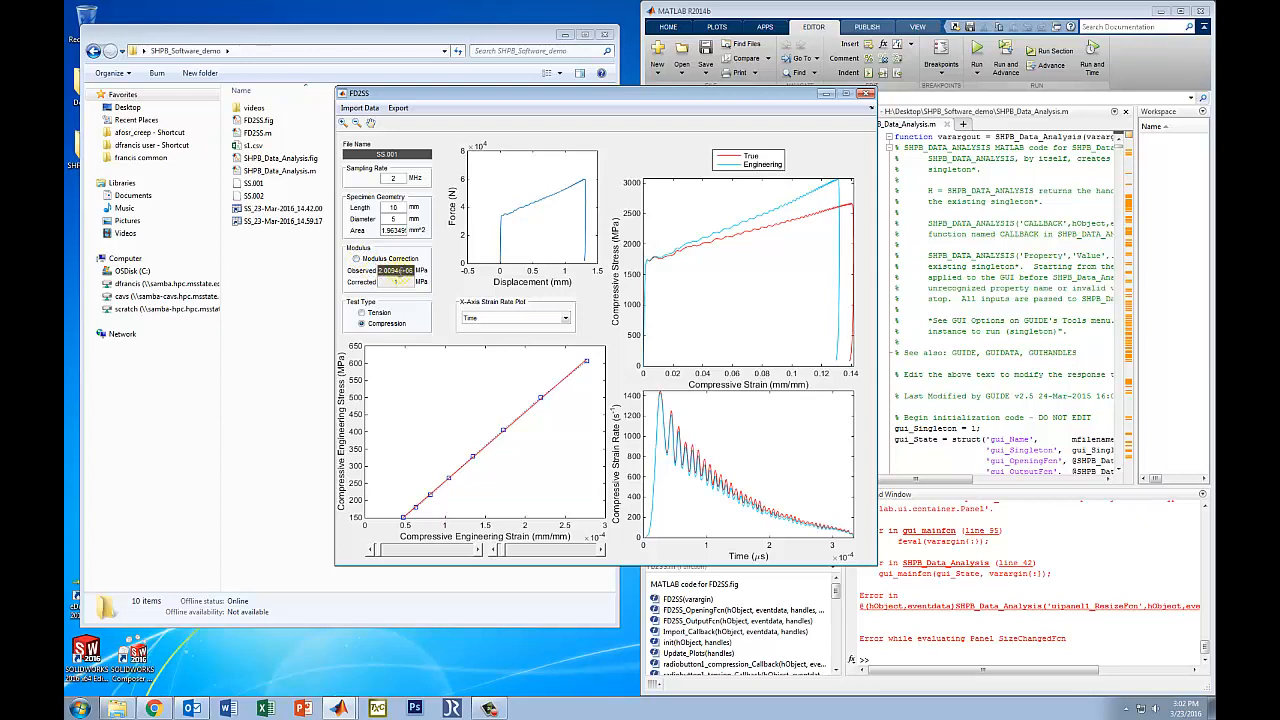
Step: Enable the modulus correction and set the corrected modulus to 2.0094e6 MPa
{"action": "left_click", "coordinate": [357, 259]}
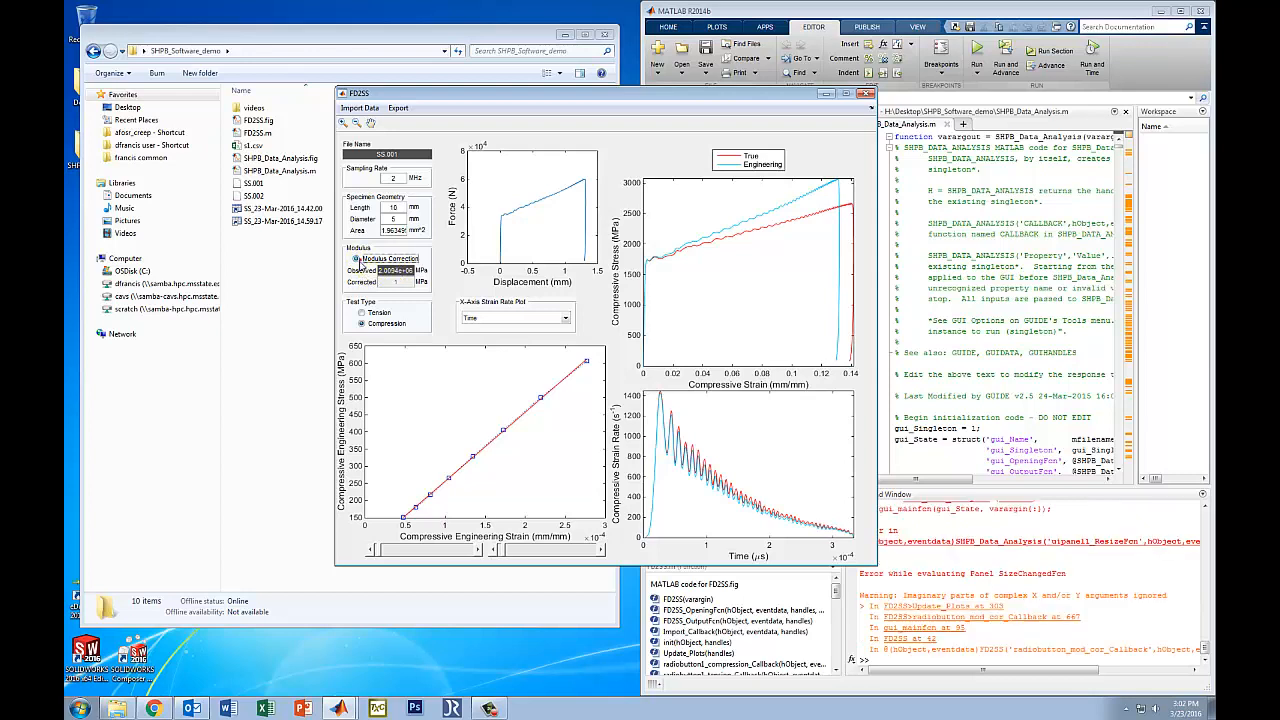
{"action": "left_click_drag", "start_coordinate": [382, 283], "coordinate": [408, 282]}
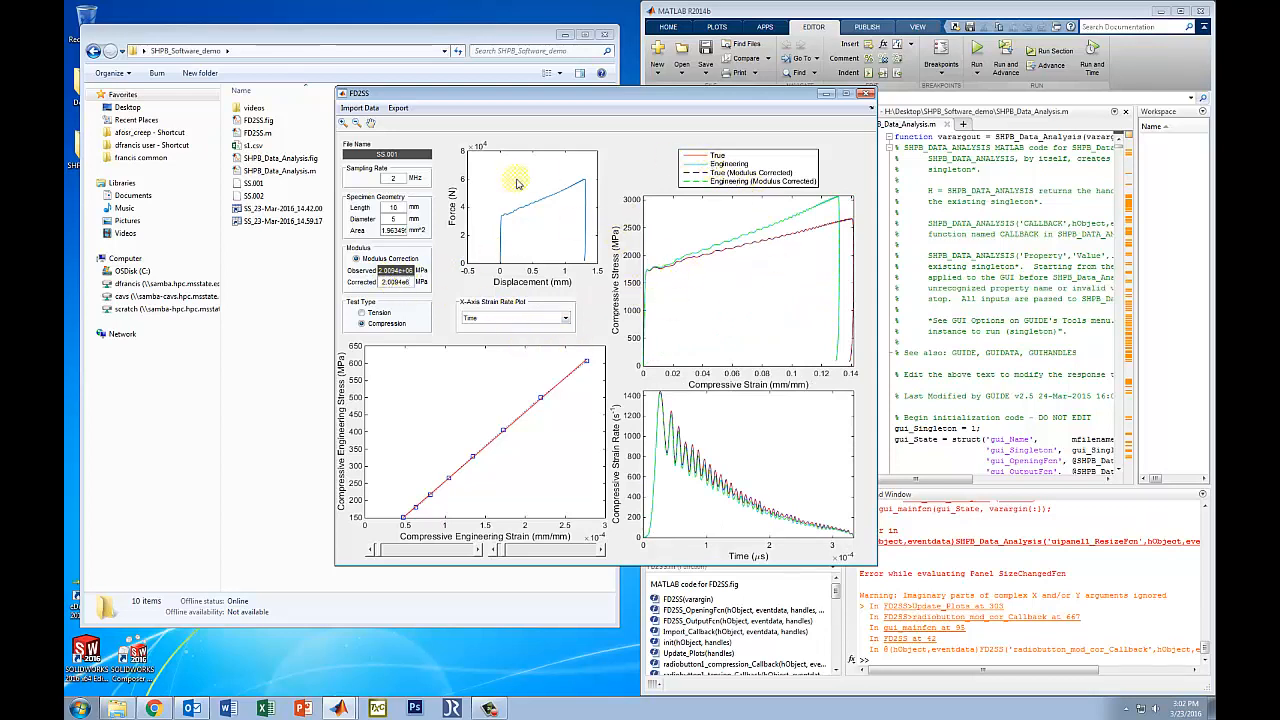
Step: Zoom into the initial elastic region of the compressive stress-strain plot to compare the corrected curves, and zoom back out to the full plot
{"action": "left_click", "coordinate": [342, 122]}
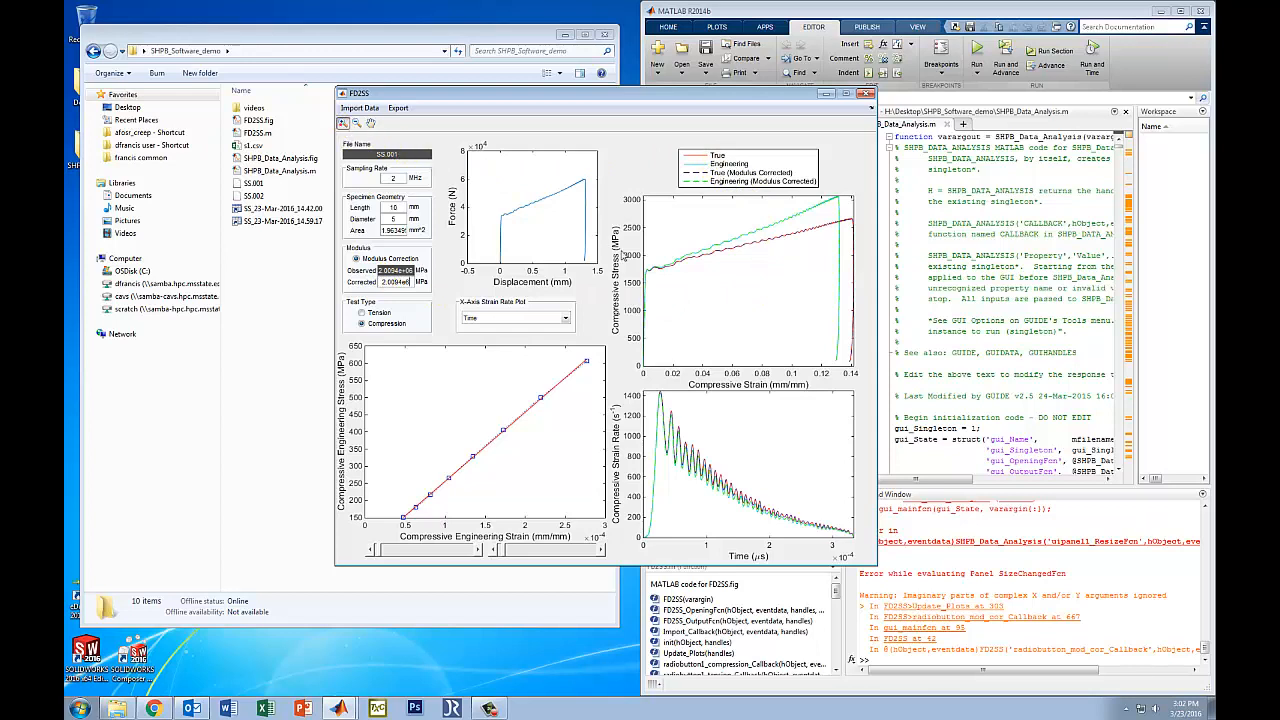
{"action": "left_click", "coordinate": [631, 374]}
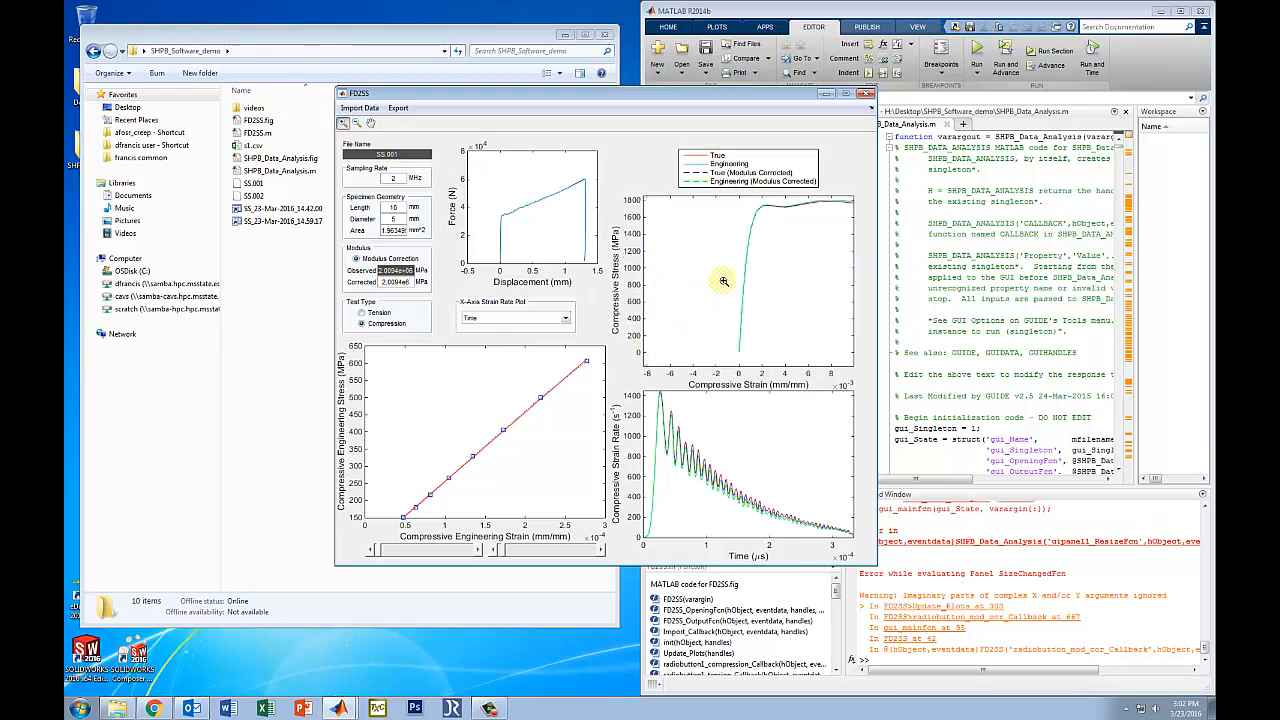
{"action": "left_click_drag", "start_coordinate": [737, 356], "coordinate": [765, 203]}
{"action": "left_click_drag", "start_coordinate": [662, 362], "coordinate": [766, 210]}
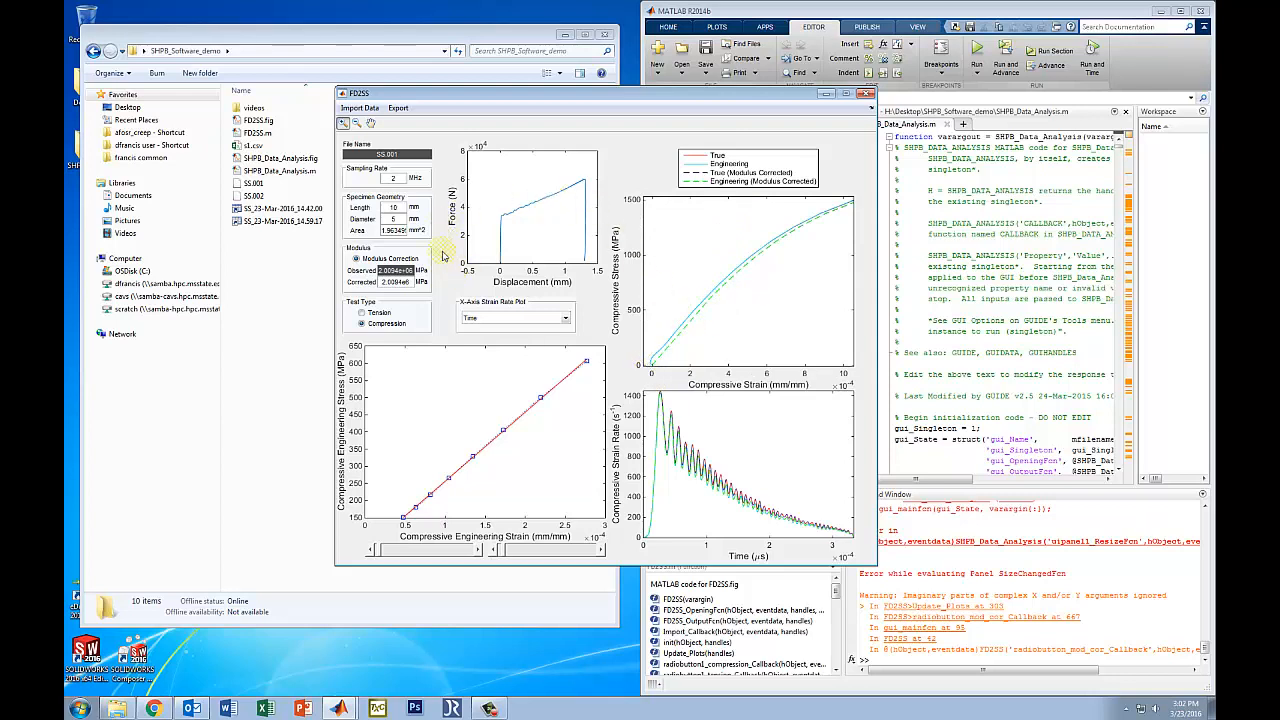
{"action": "left_click", "coordinate": [357, 122]}
{"action": "double_click", "coordinate": [703, 264]}
{"action": "double_click", "coordinate": [703, 264]}
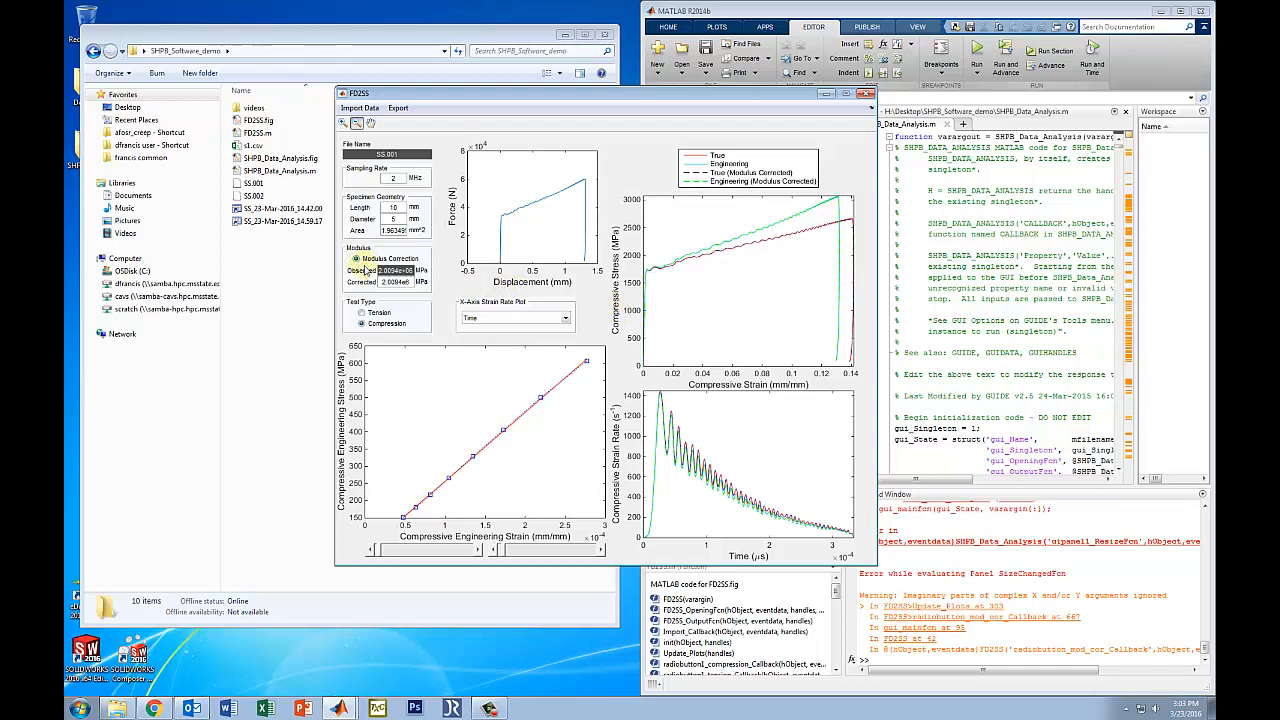
Step: Plot the strain rate against engineering strain, and switch the plot's x-axis to True Strain
{"action": "left_click", "coordinate": [560, 318]}
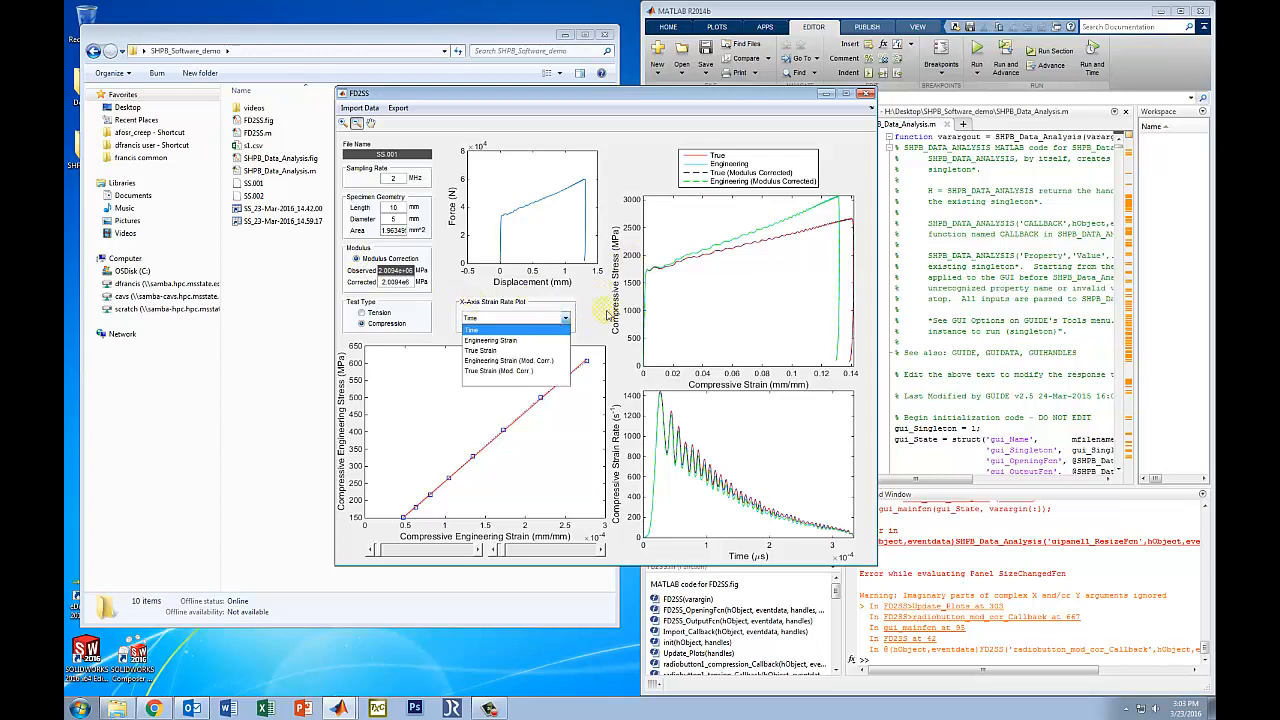
{"action": "left_click", "coordinate": [607, 314]}
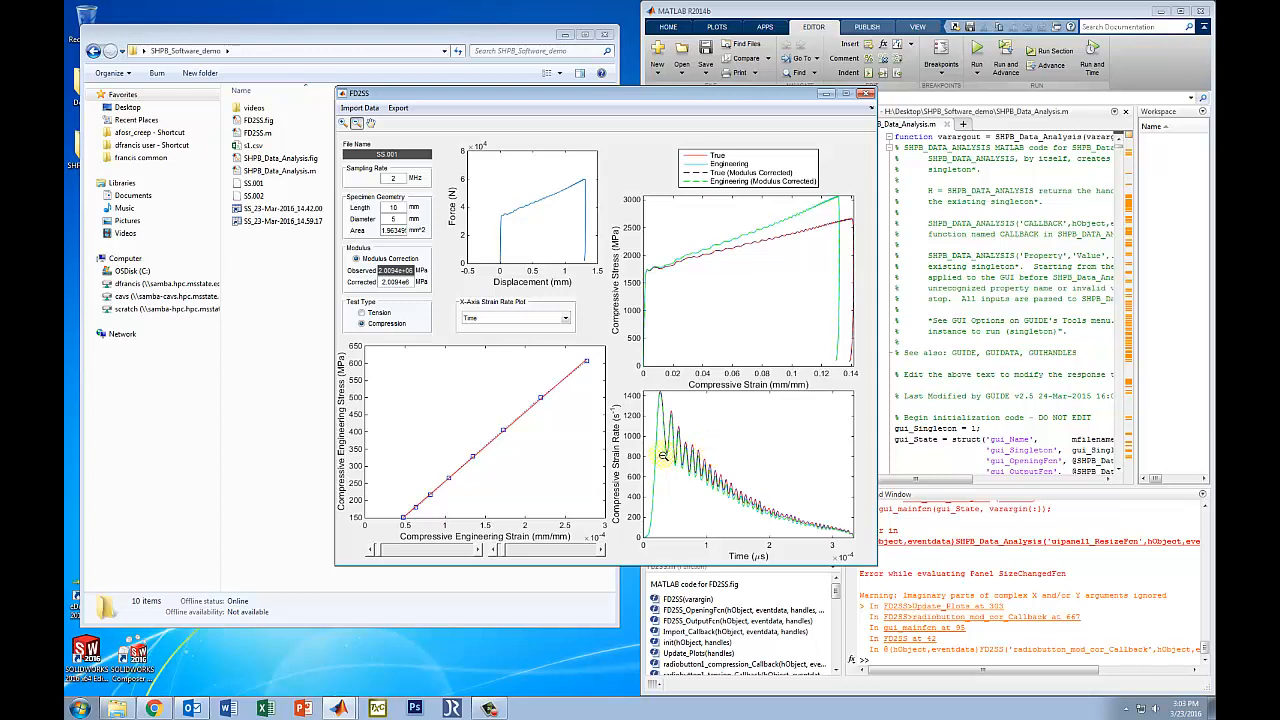
{"action": "left_click", "coordinate": [566, 318]}
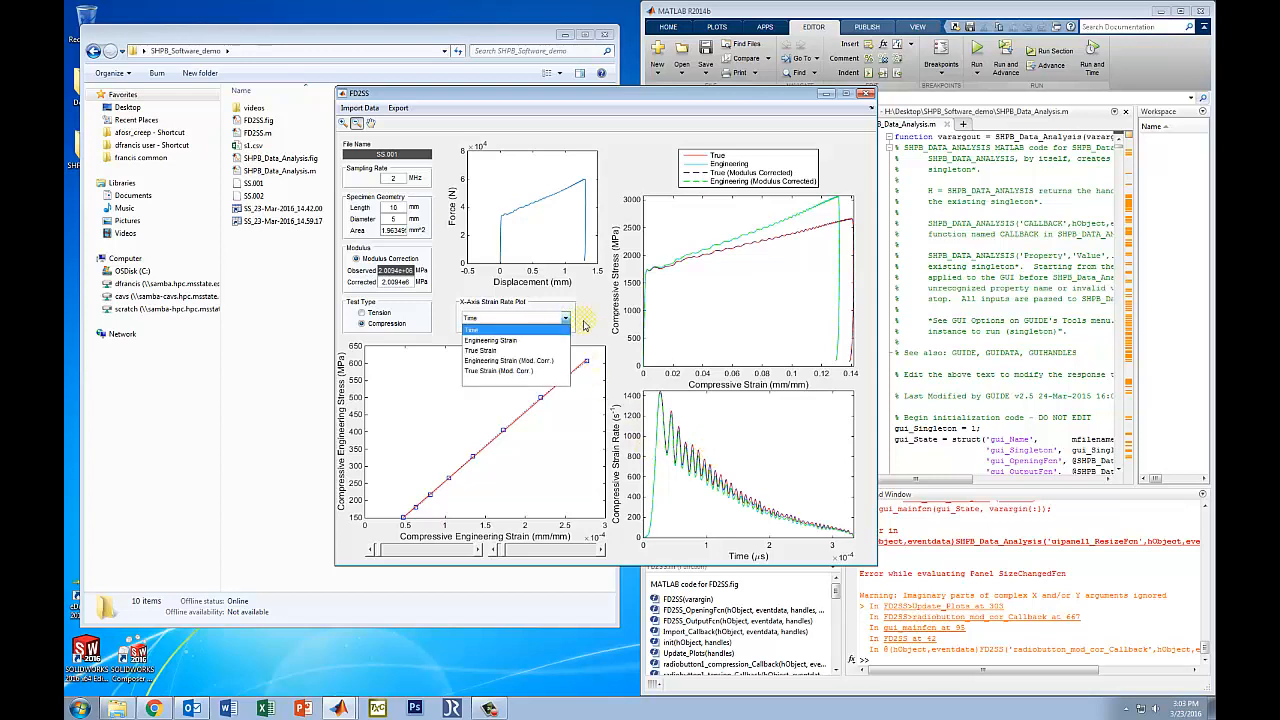
{"action": "left_click", "coordinate": [495, 340]}
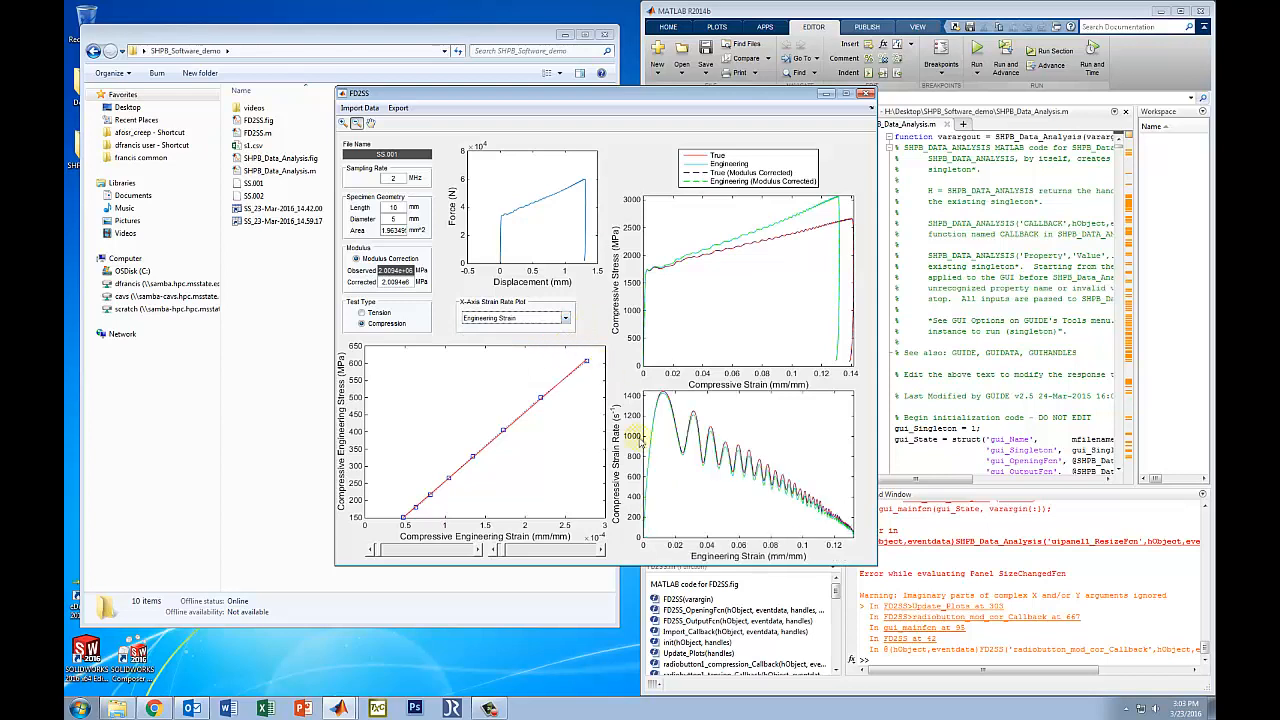
{"action": "left_click", "coordinate": [548, 318]}
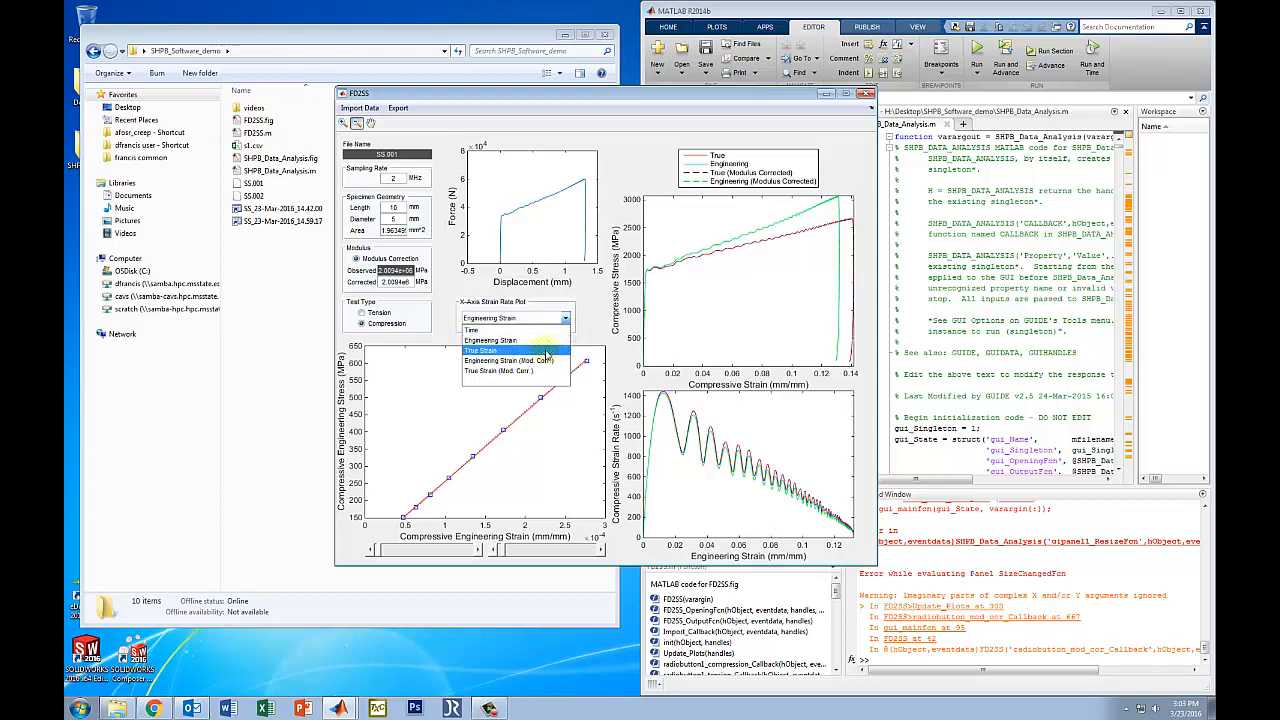
{"action": "left_click", "coordinate": [547, 352]}
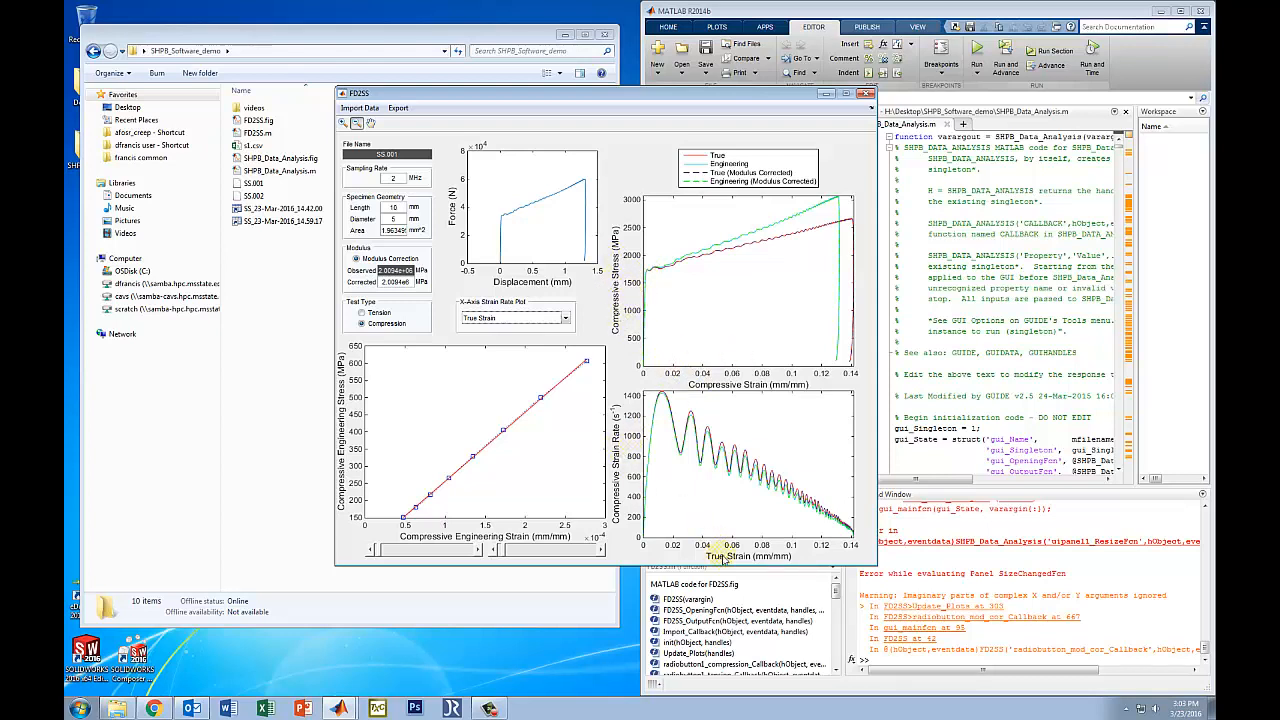
Step: Review the export options for the stress-strain data, including the true, engineering and modulus-corrected variants
{"action": "left_click", "coordinate": [398, 107]}
{"action": "mouse_move", "coordinate": [410, 123]}
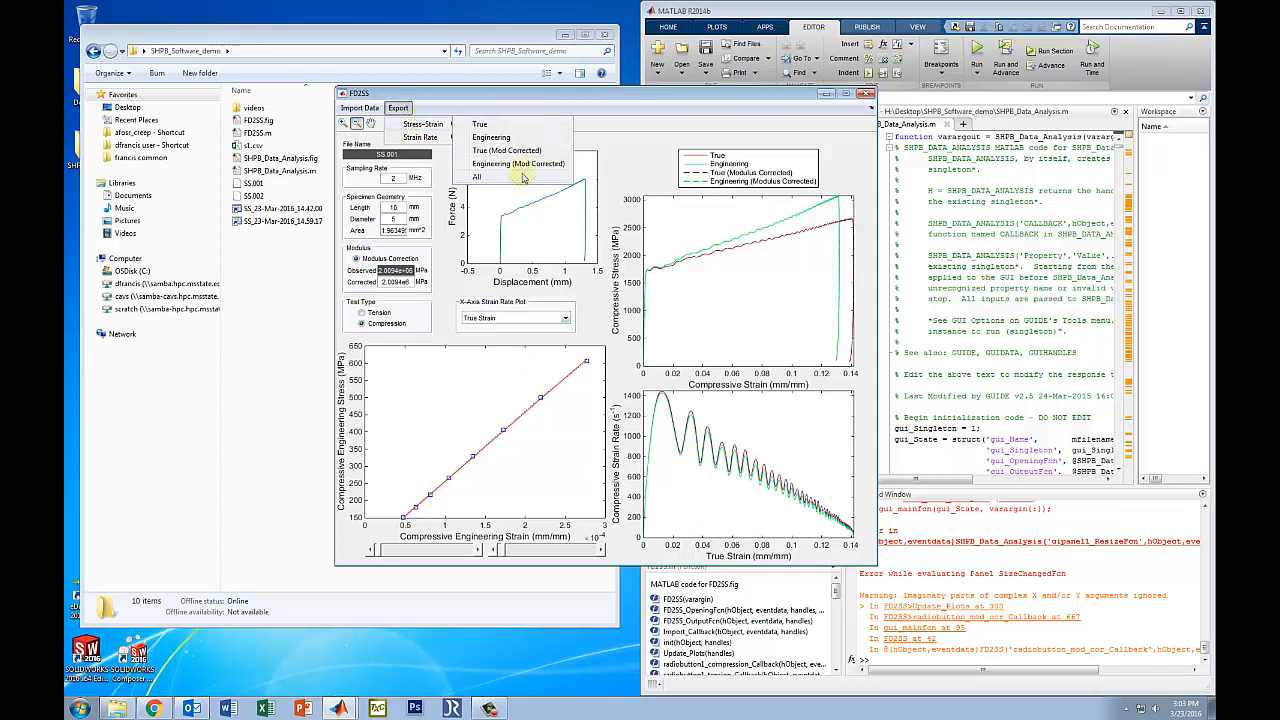
{"action": "left_click", "coordinate": [518, 127]}
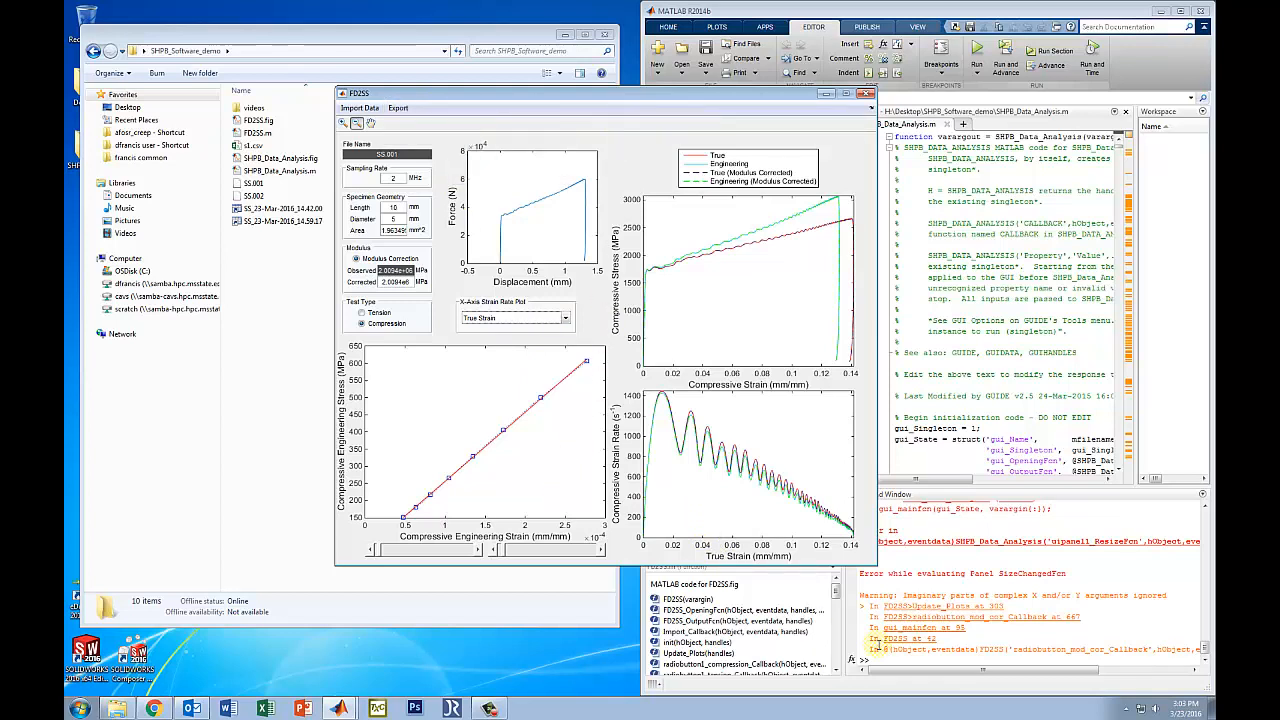